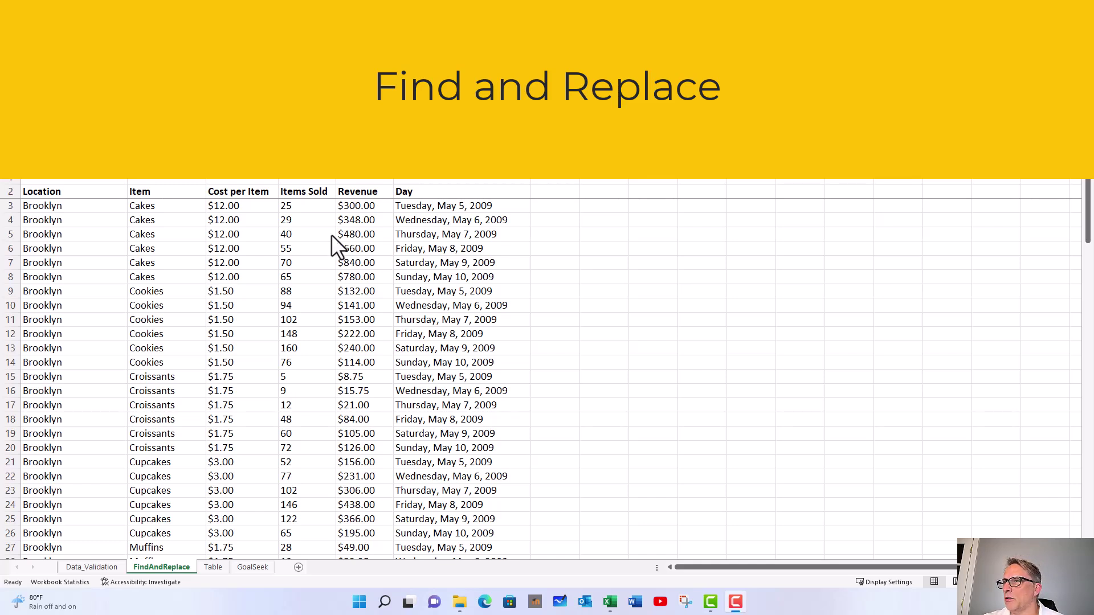
Turn on header filters for the sales table and inspect the Location values, spotting 'Quens'.
click(185, 287)
click(130, 219)
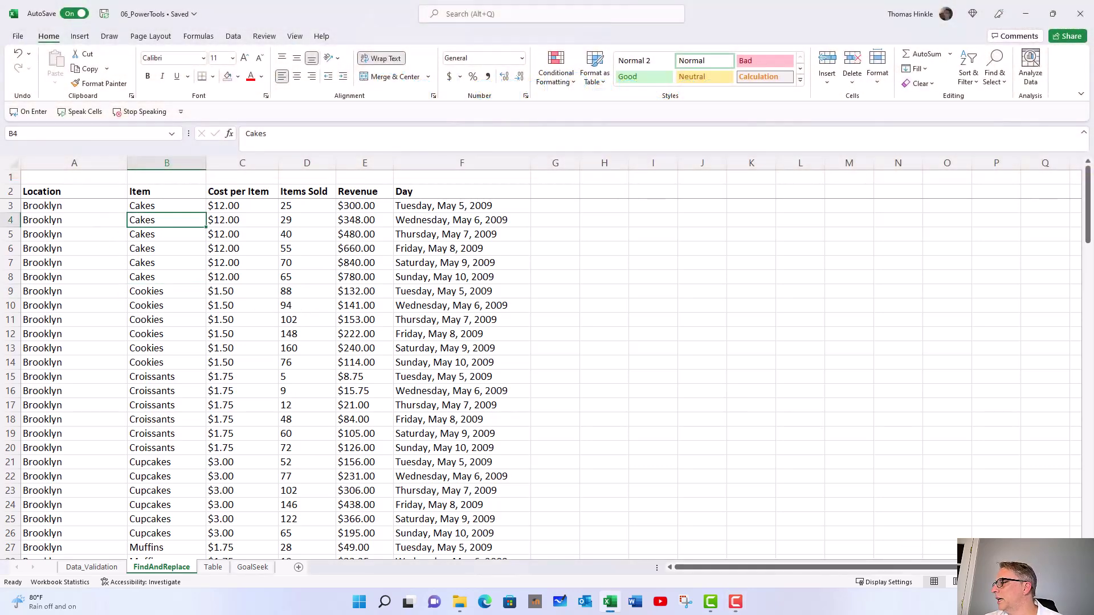
scroll(570, 342, up, 2)
click(203, 198)
click(233, 36)
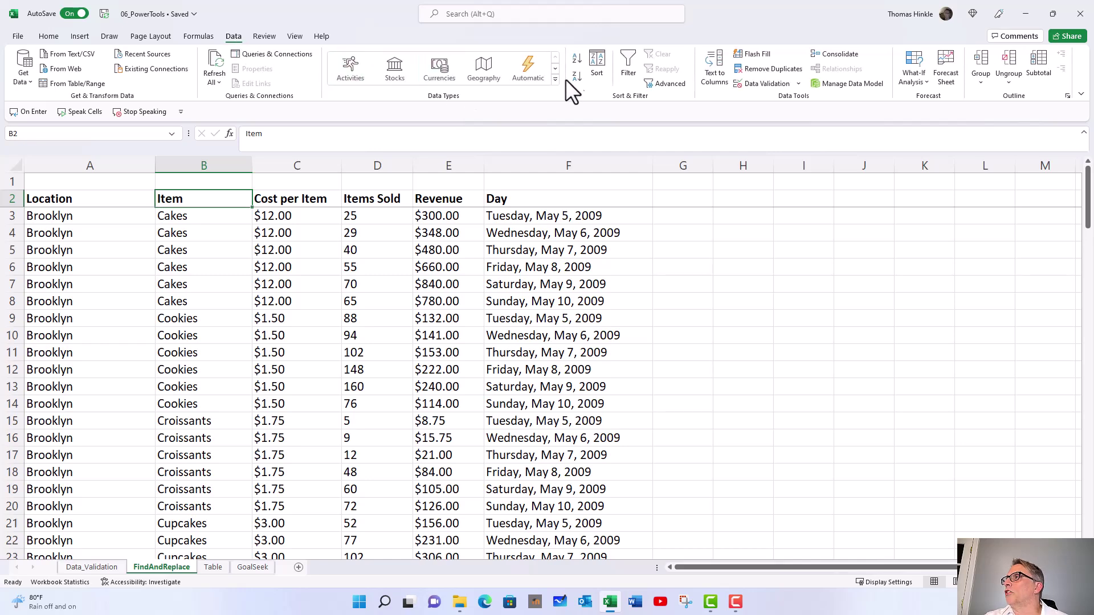
click(631, 73)
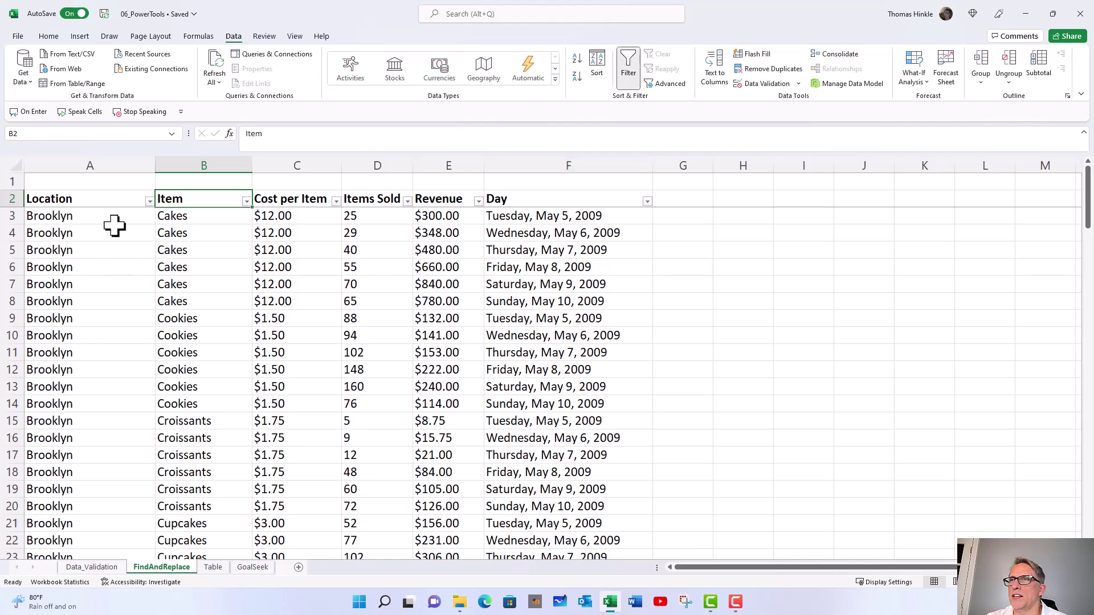
click(150, 201)
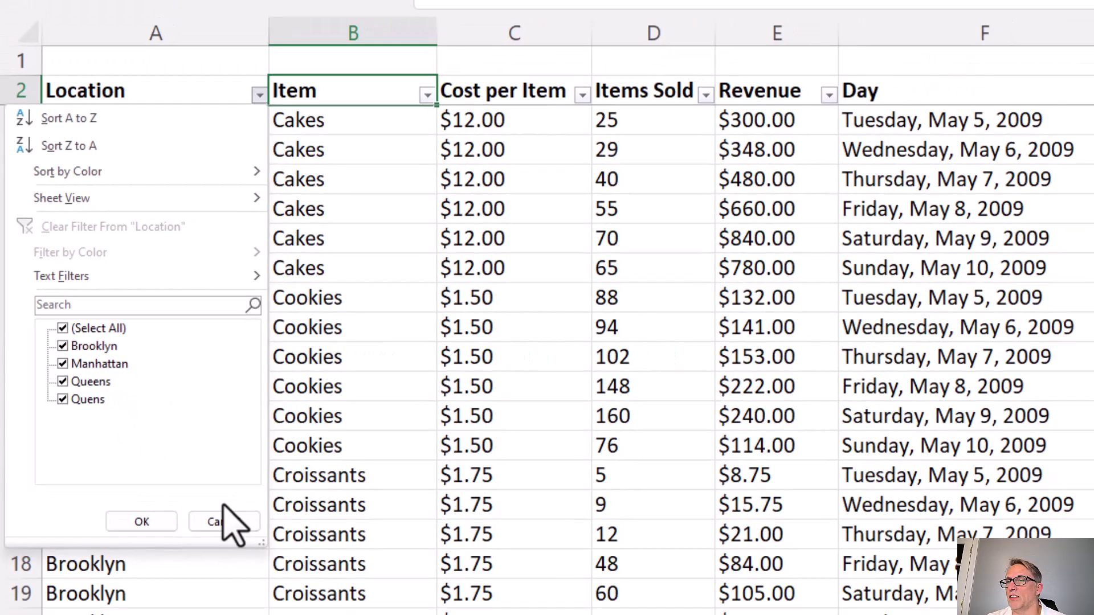
click(224, 522)
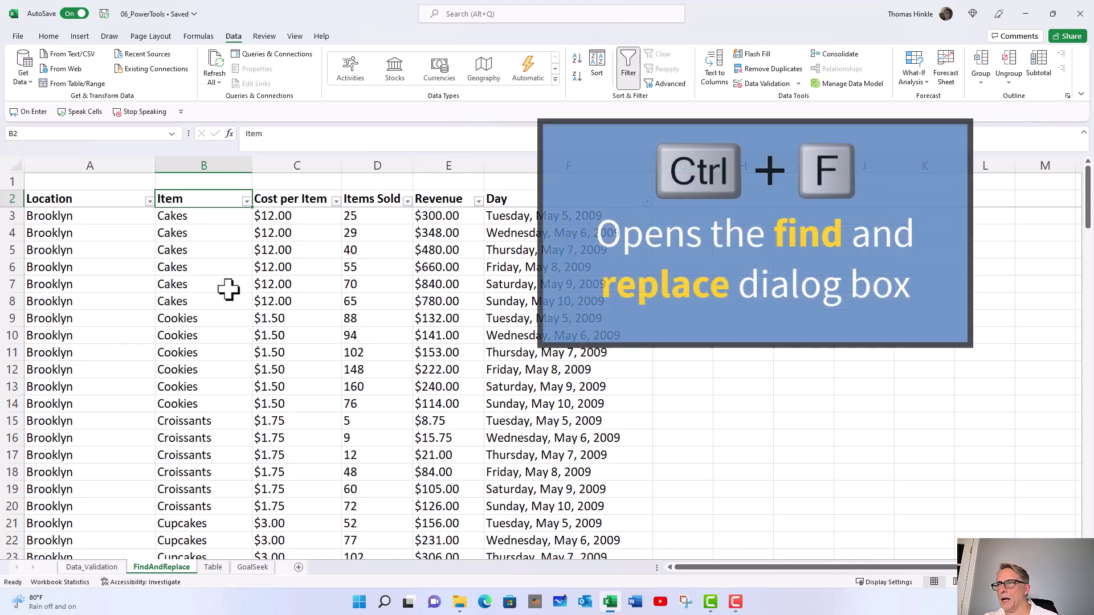
Search for 'Quens' with Ctrl+F and land on the first misspelling in cell A90.
key(ctrl+f)
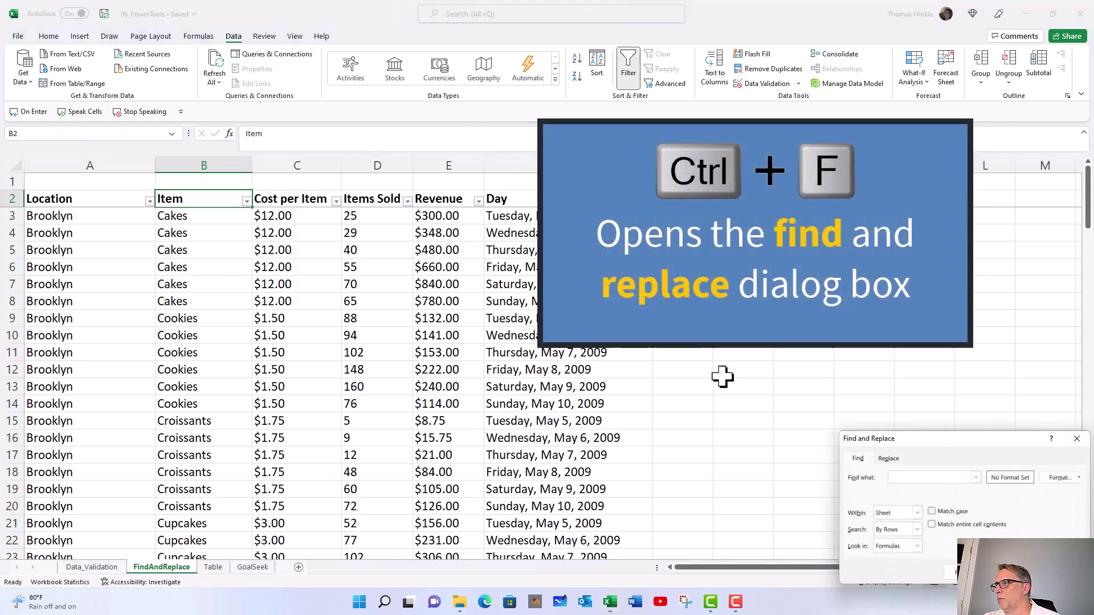
drag(924, 440, 307, 283)
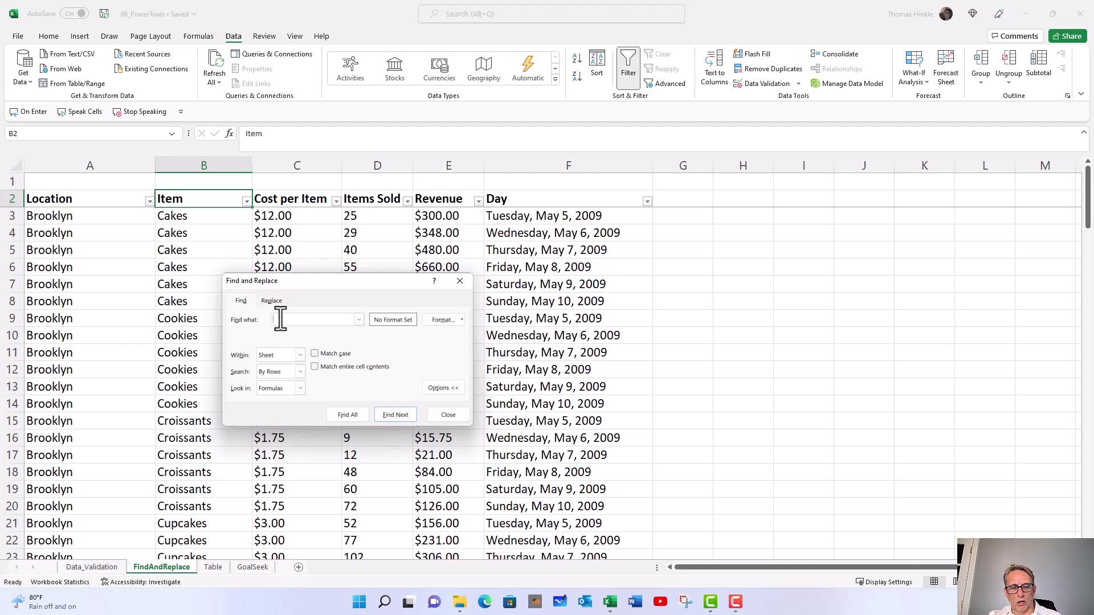
text(Queens)
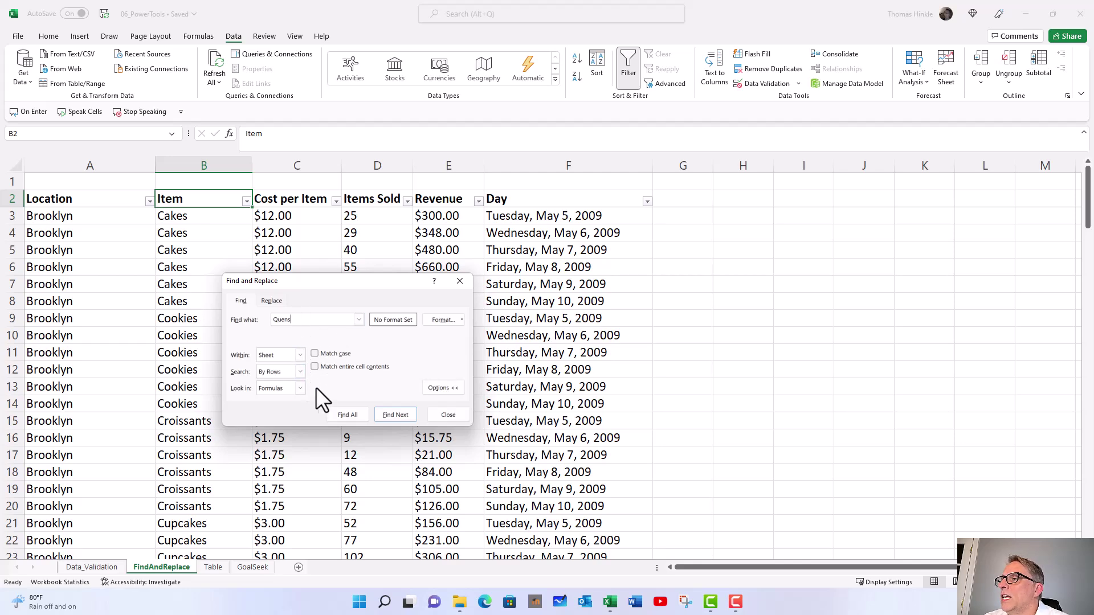
click(392, 416)
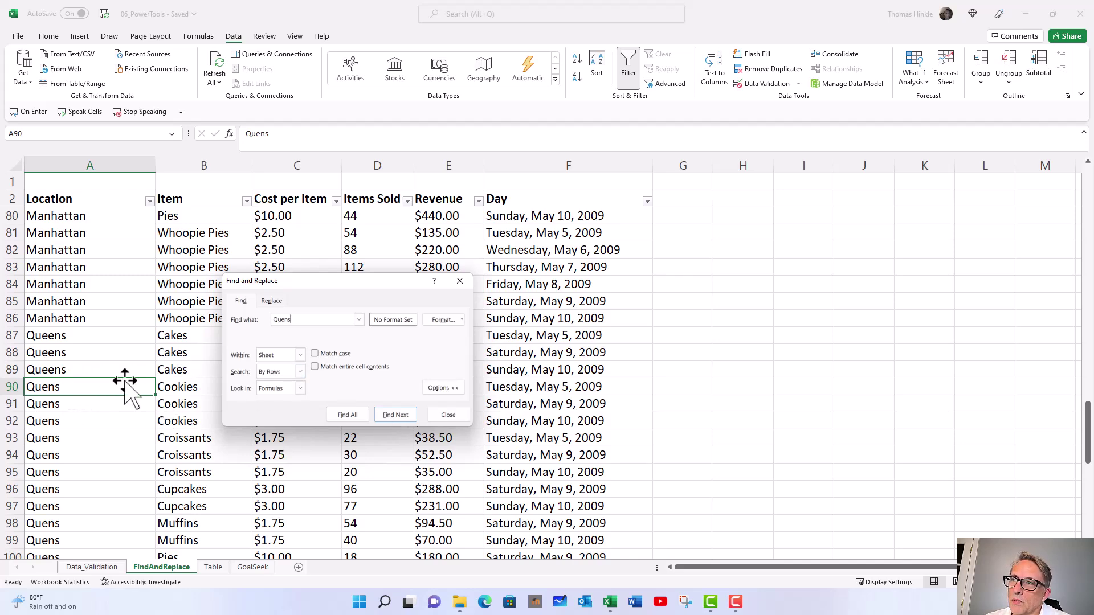
Replace 'Quens' with 'Queens' in A90–A92, then Replace All for all 28 entries.
click(272, 301)
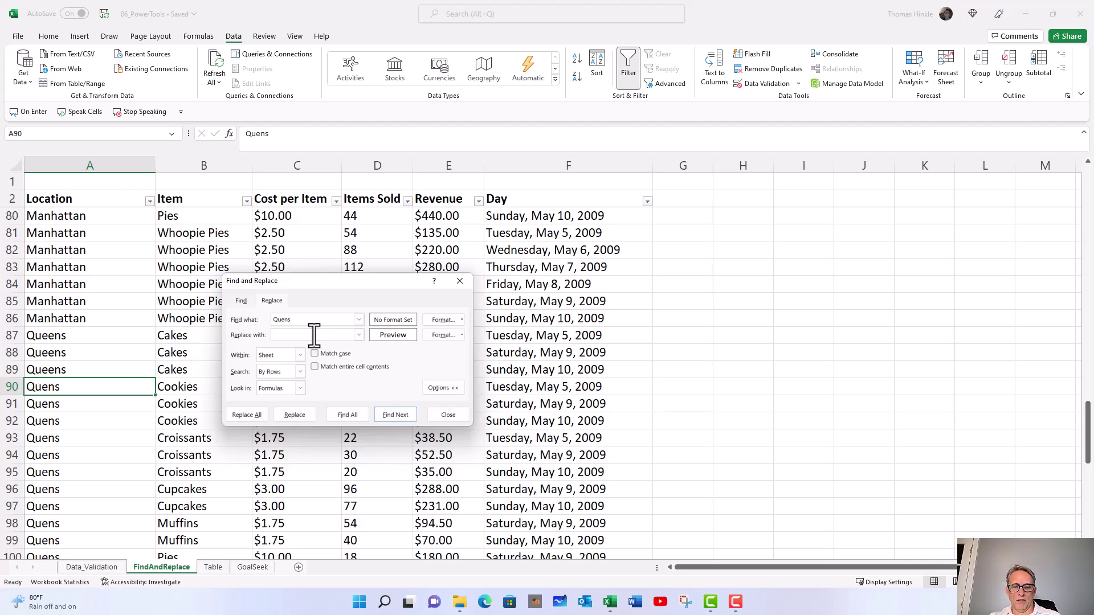
text(Queens)
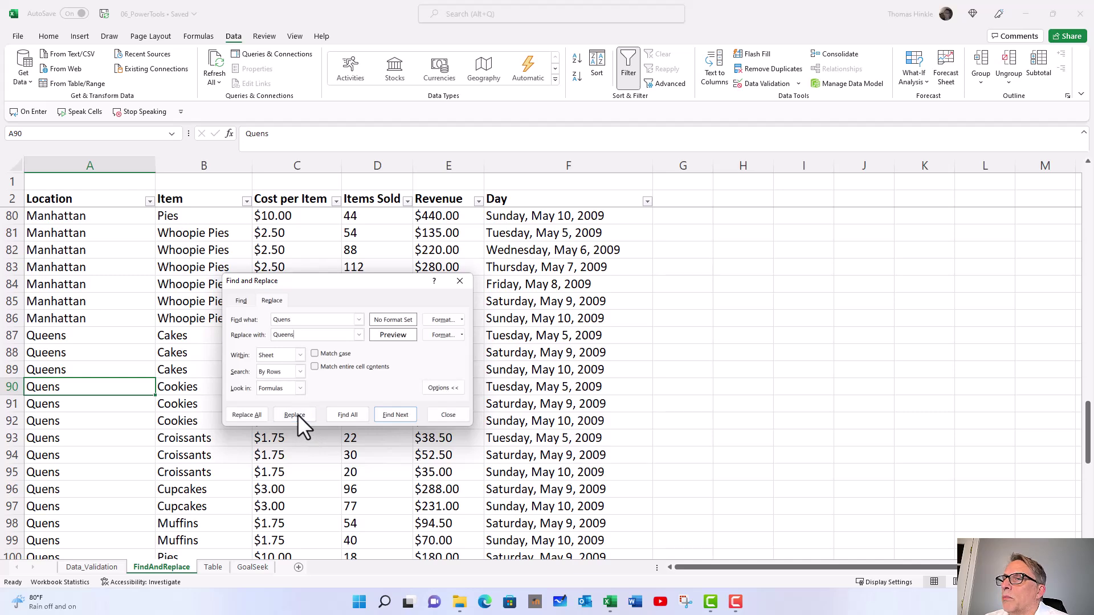
click(295, 415)
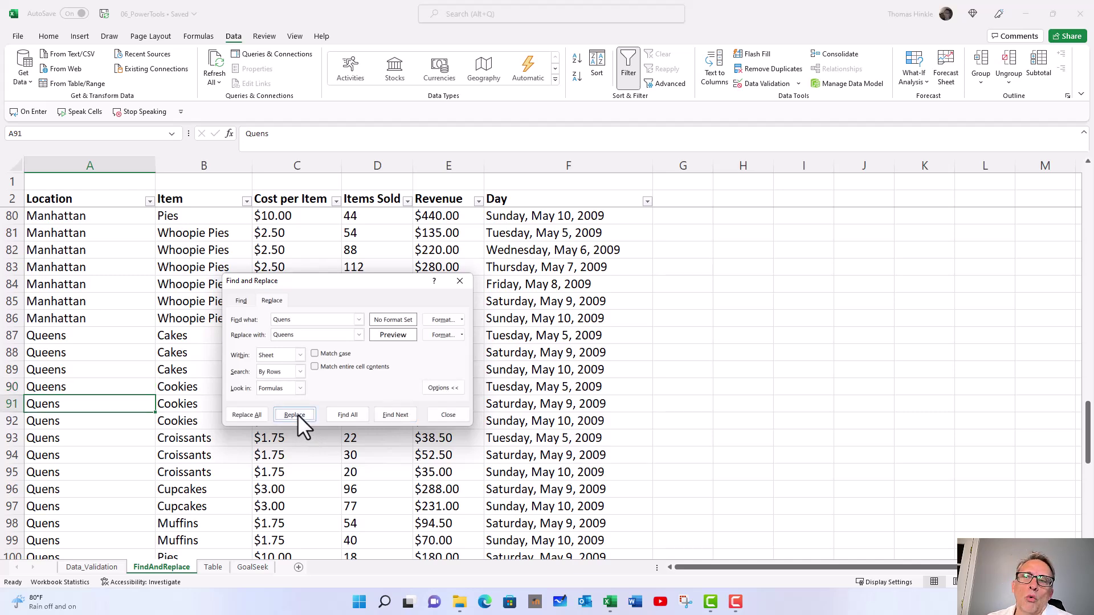
click(297, 415)
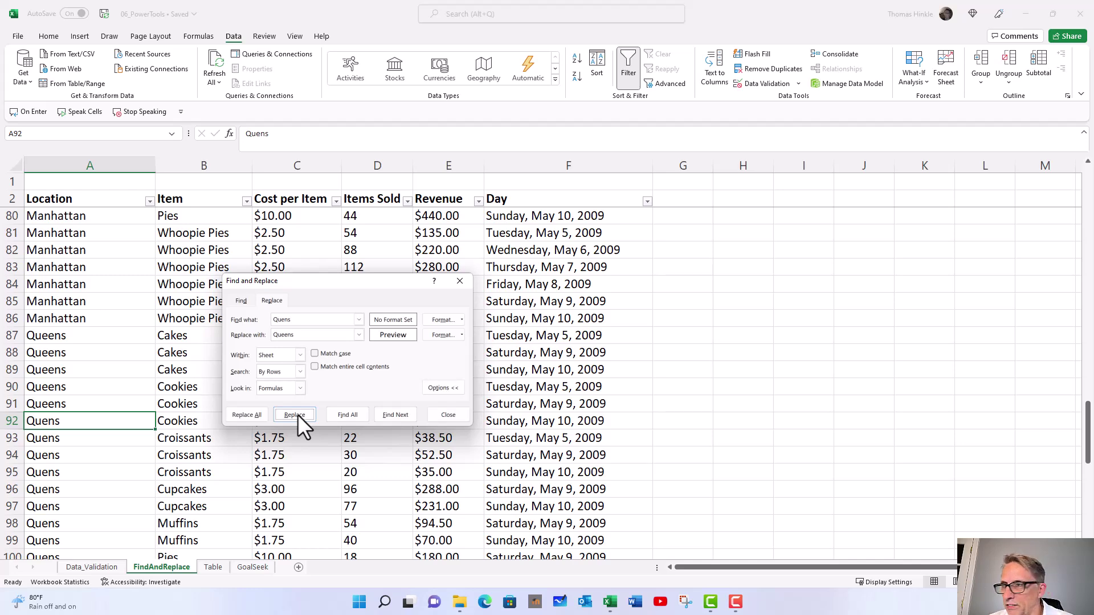
click(297, 414)
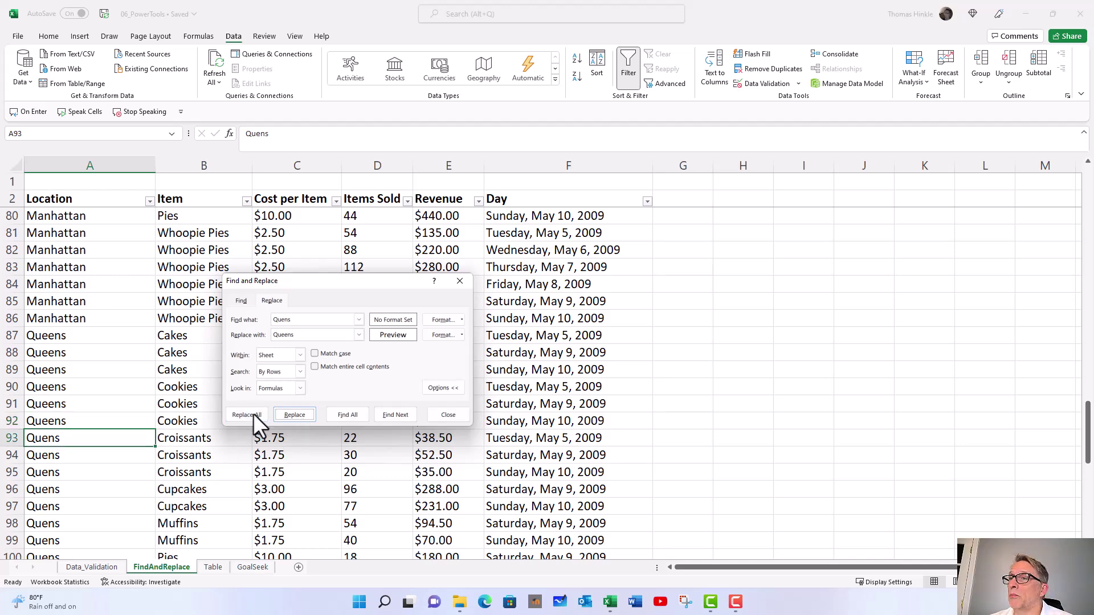
click(253, 414)
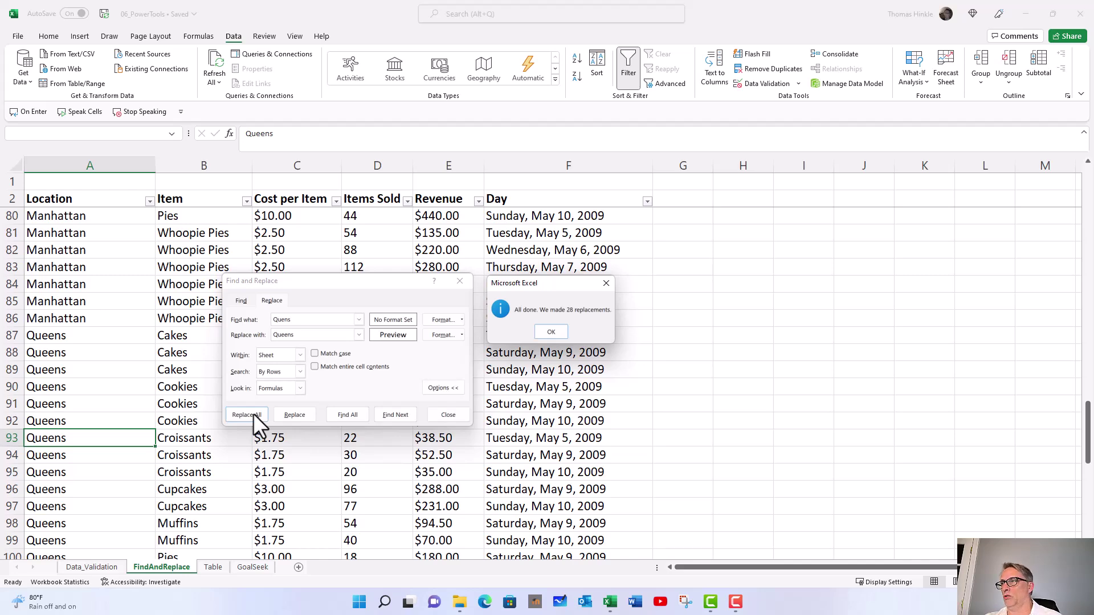
click(550, 332)
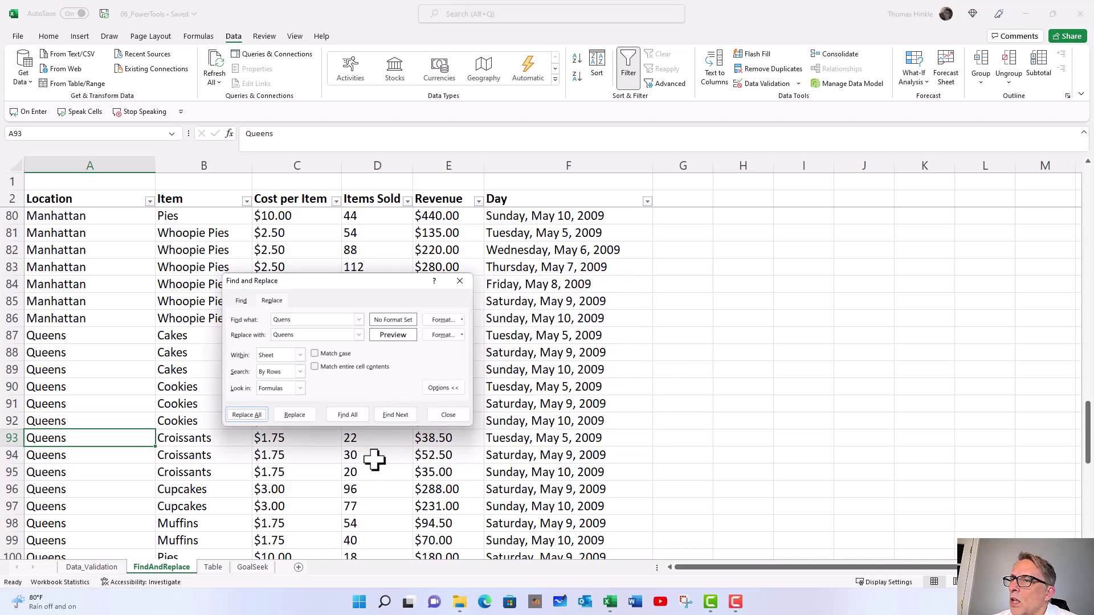
Search for 'COOKIES' with Match case on, confirming no all-capitals matches exist.
click(180, 298)
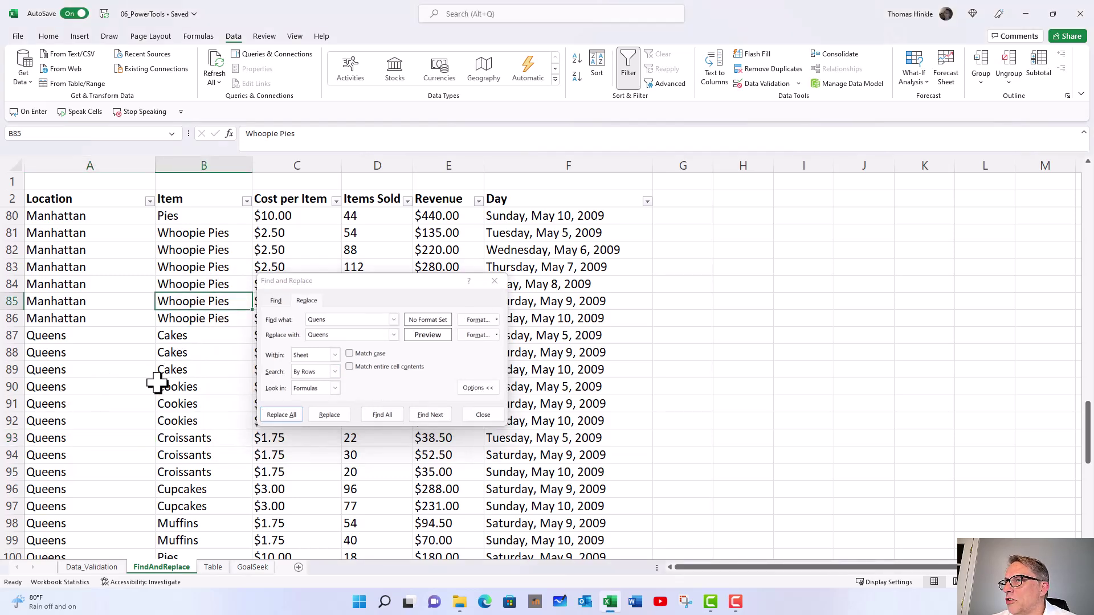
drag(344, 282, 387, 259)
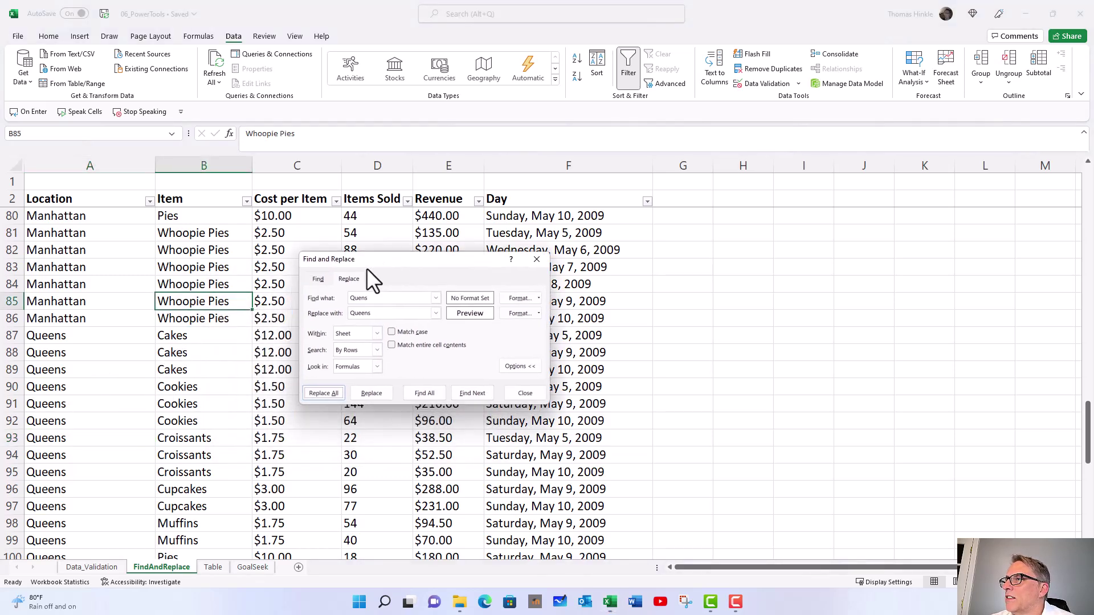
click(320, 279)
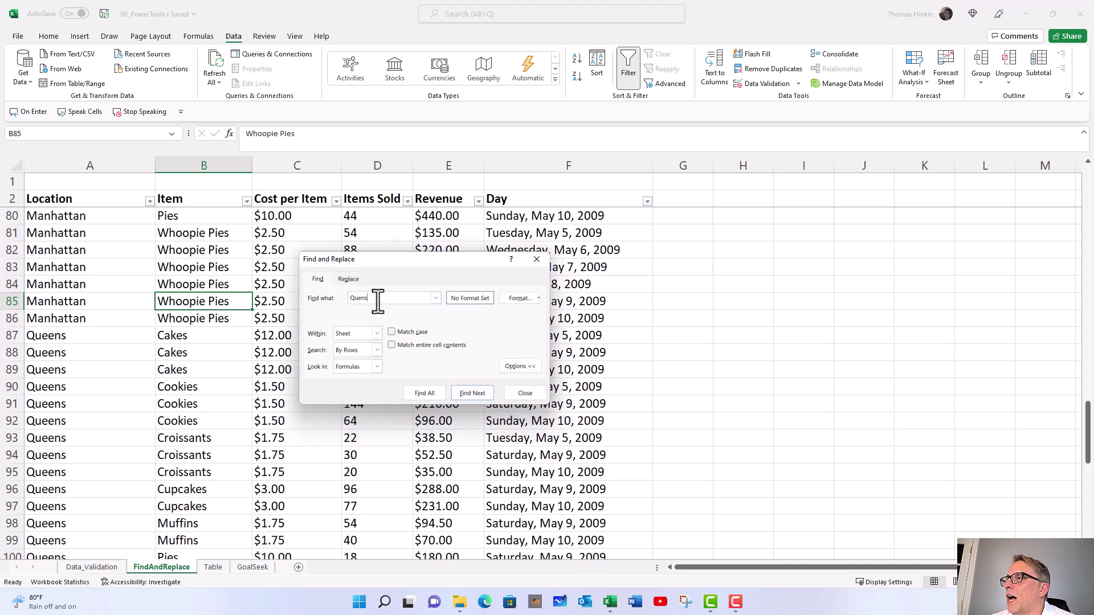
drag(377, 299, 337, 299)
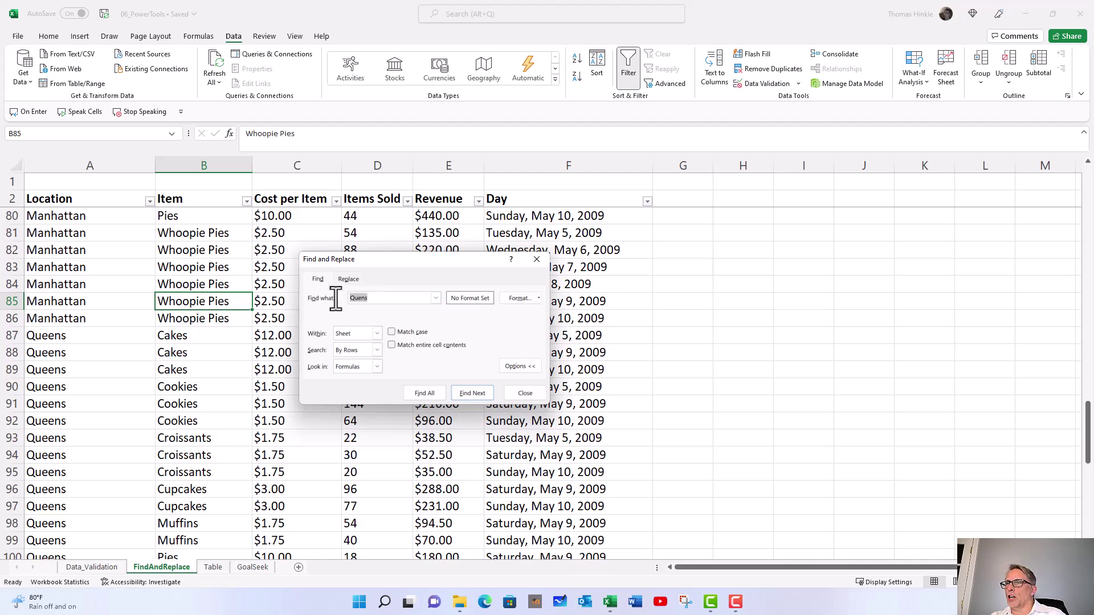
text(COOKI)
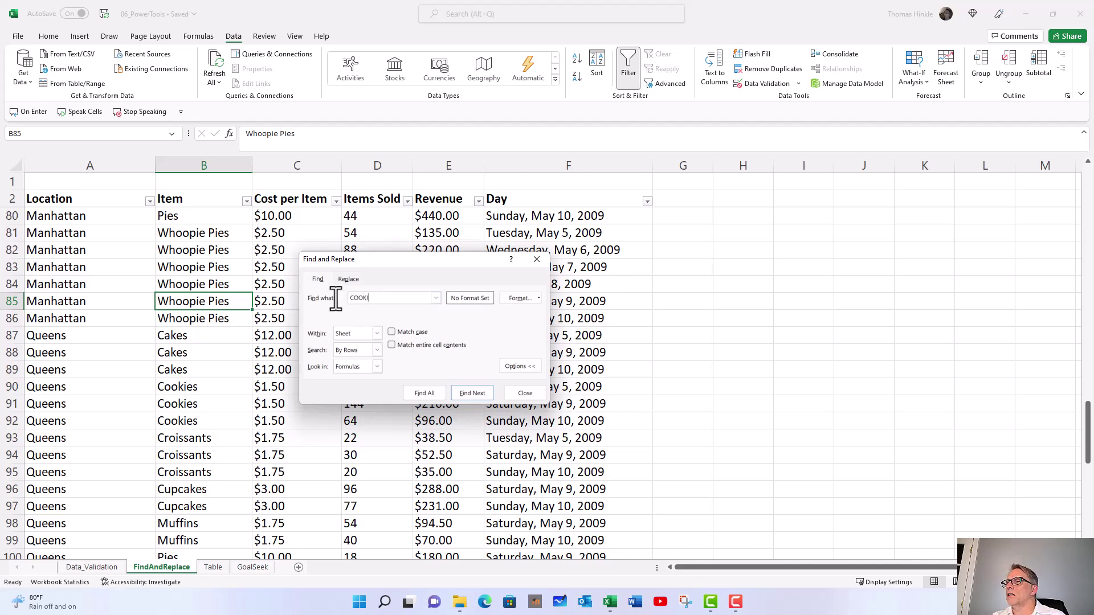
text(ES)
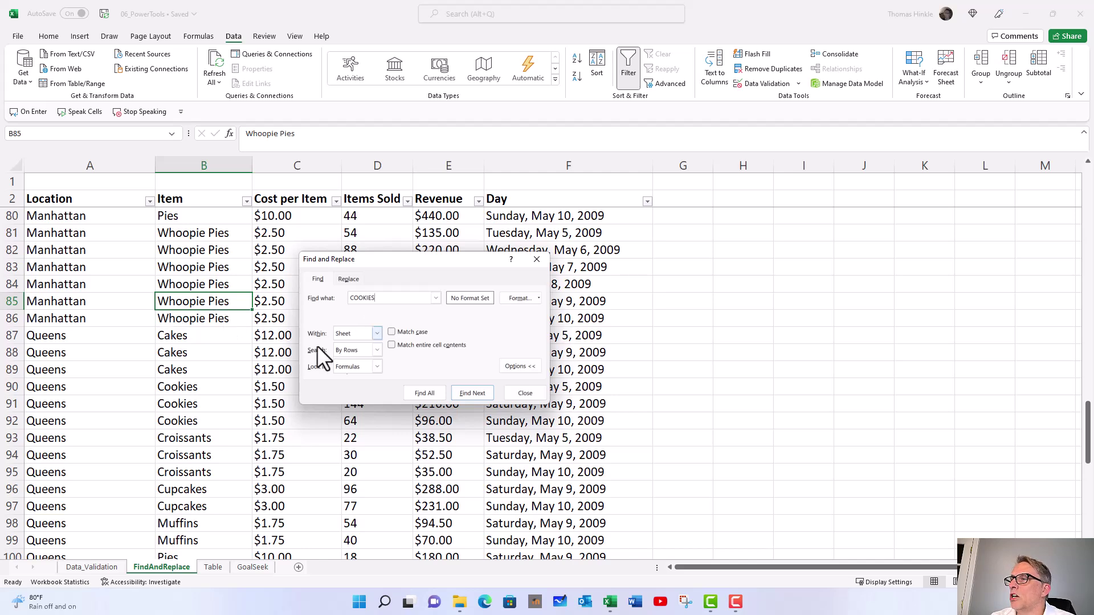
click(465, 393)
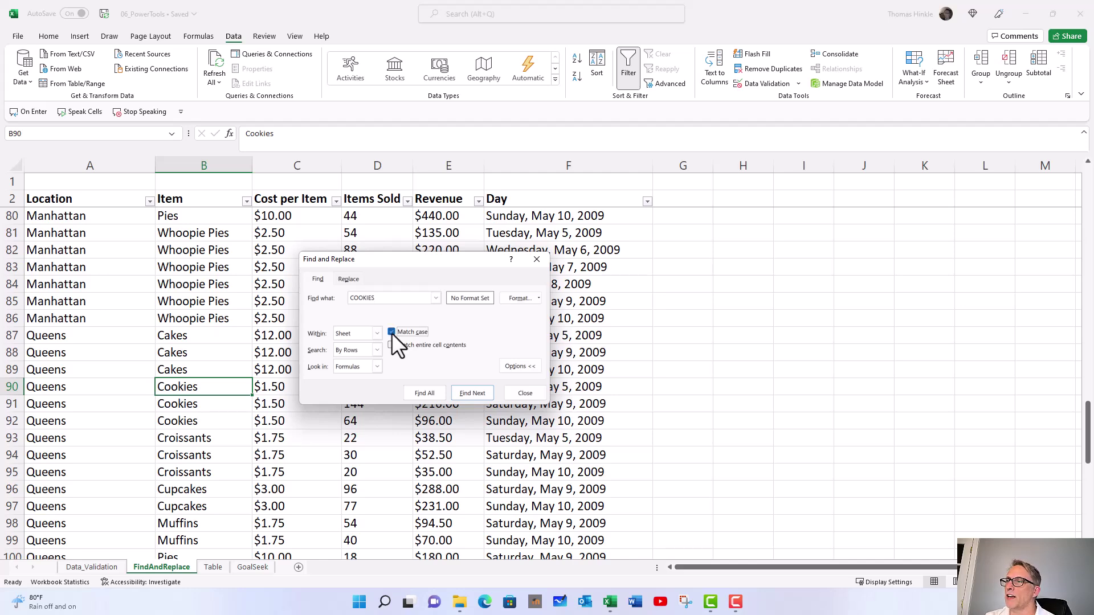
click(469, 392)
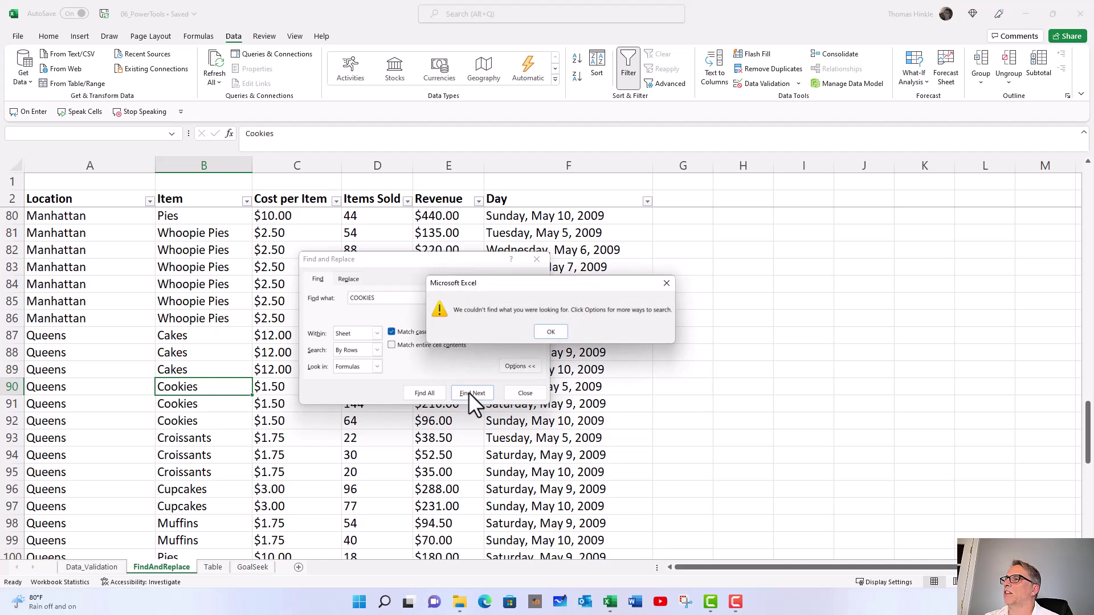
click(542, 334)
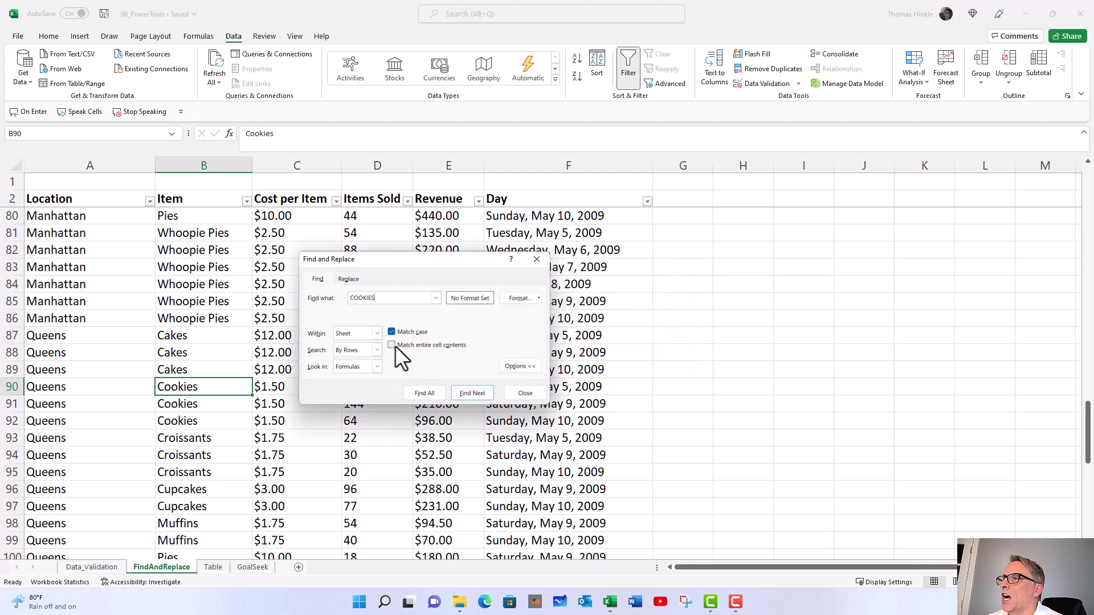
Search for 'Whoopie', test Match entire cell contents (no match), then untick it.
drag(383, 298, 337, 295)
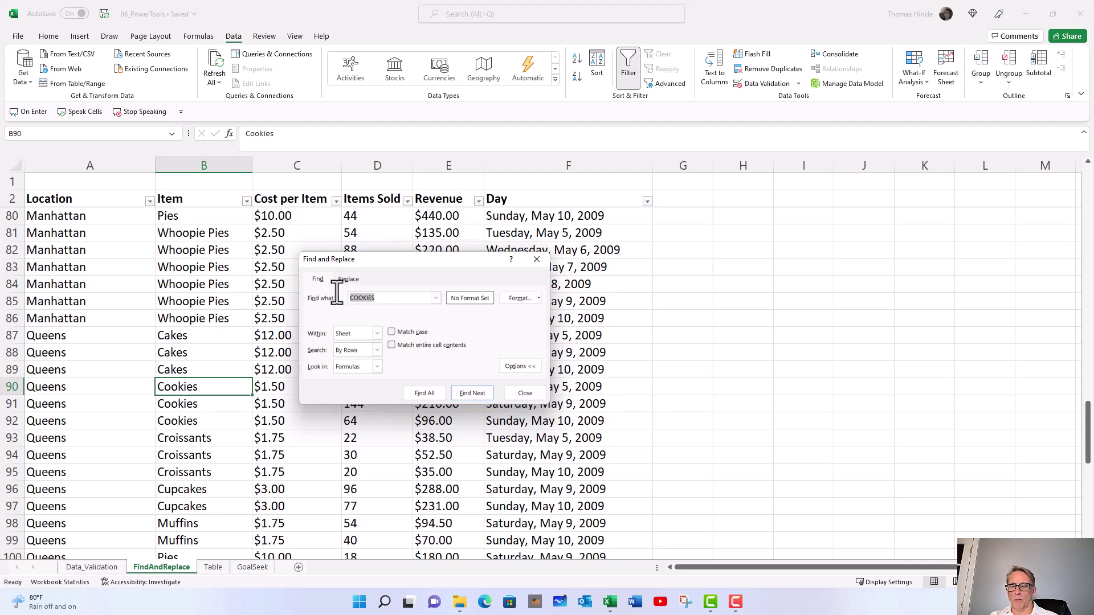
text(Whoopie)
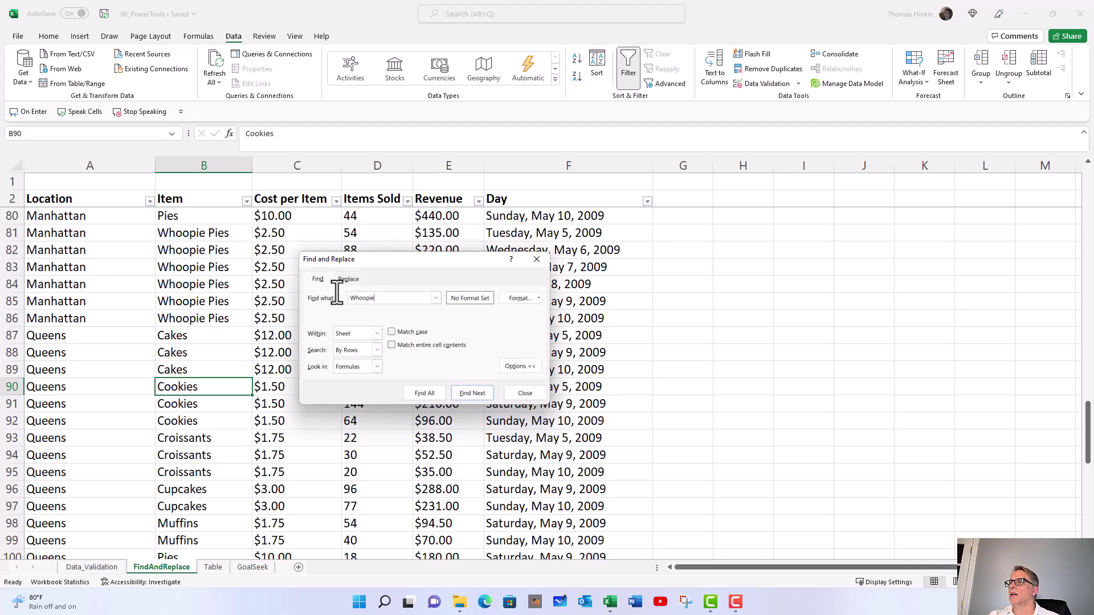
click(472, 393)
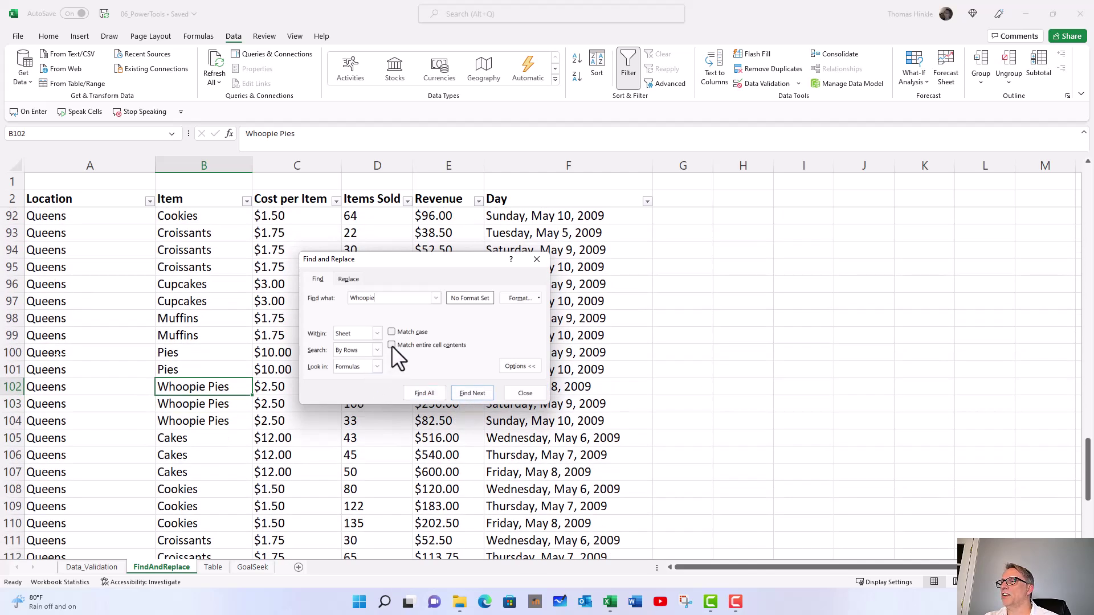
click(392, 346)
click(464, 393)
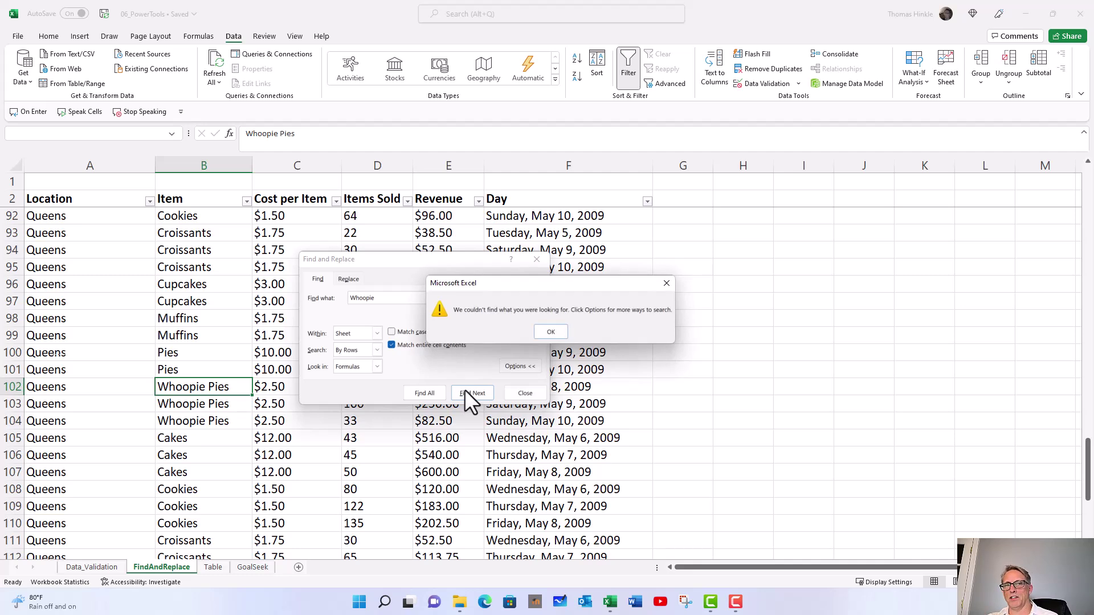
click(546, 333)
click(391, 344)
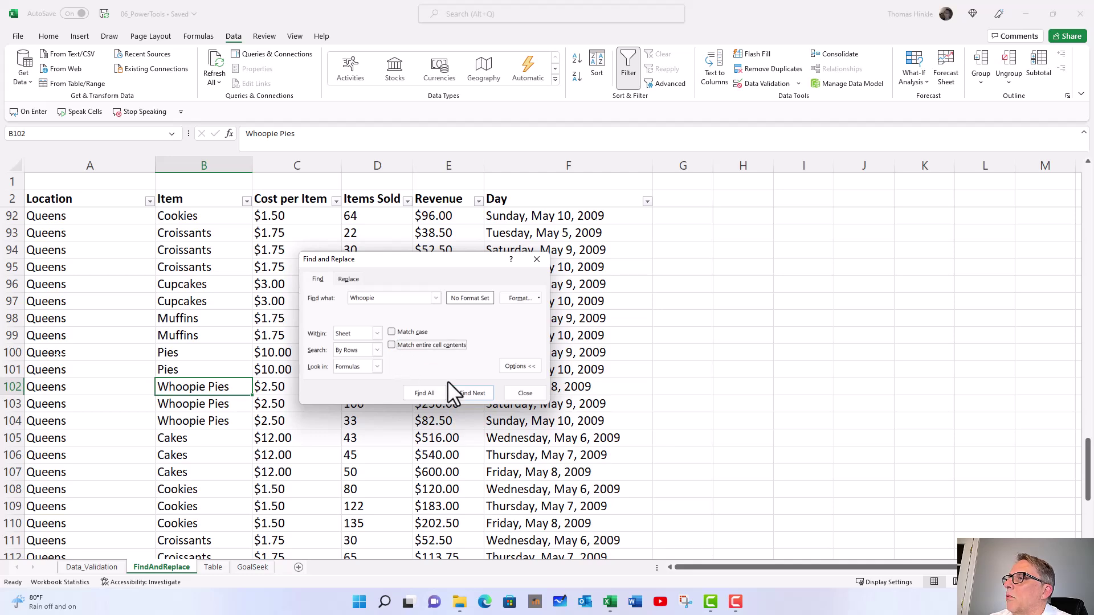
Move the dialog aside to view the Whoopie Pies rows and ready the search text for editing.
drag(429, 266, 364, 266)
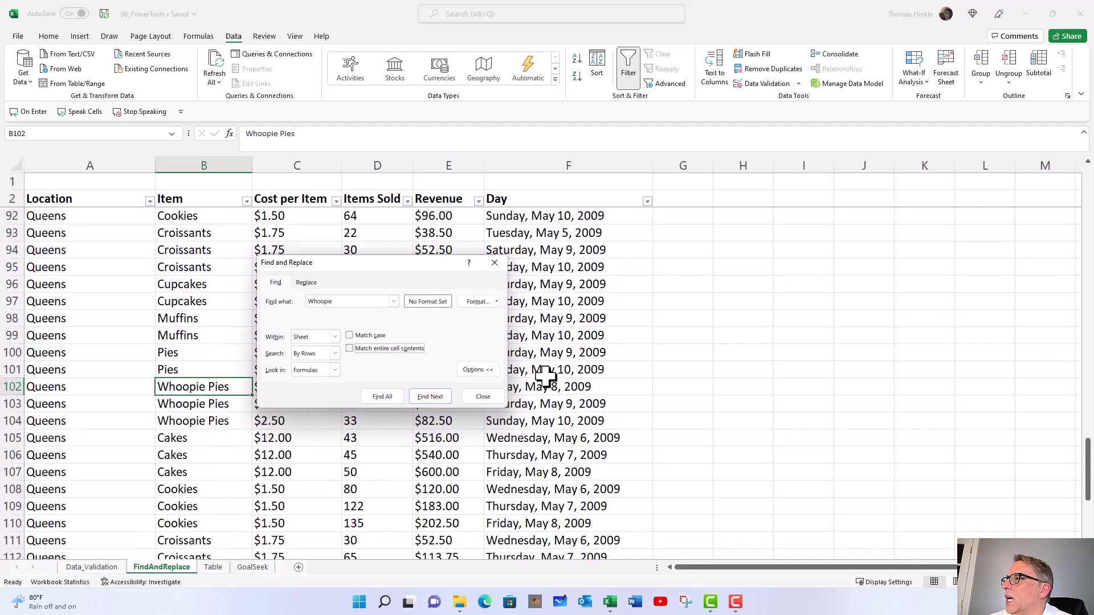
scroll(546, 376, up, 20)
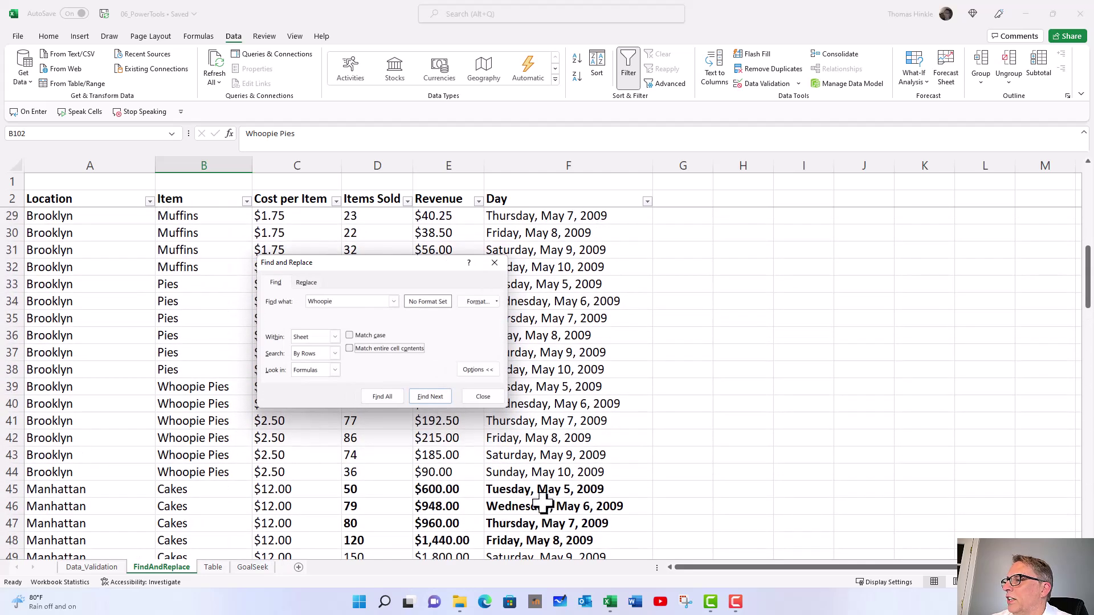
scroll(476, 430, down, 2)
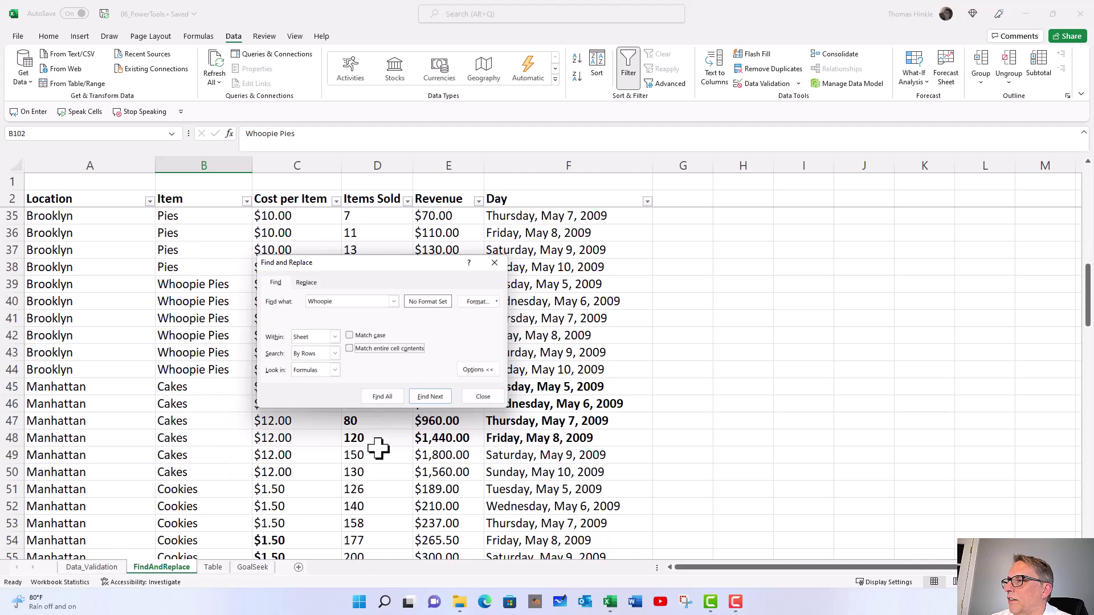
scroll(509, 439, up, 2)
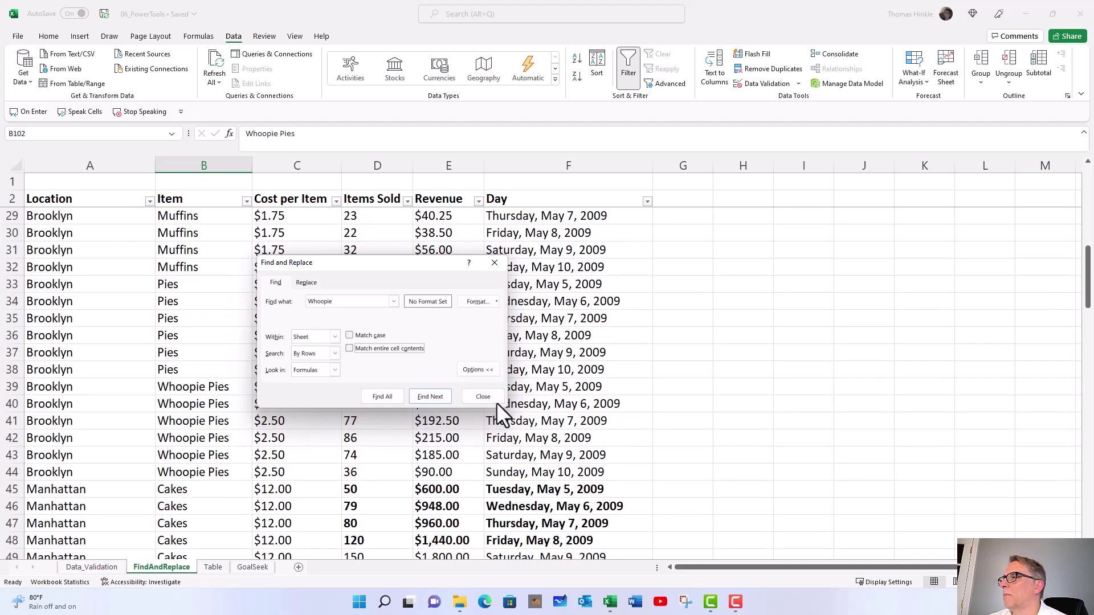
drag(352, 300, 288, 303)
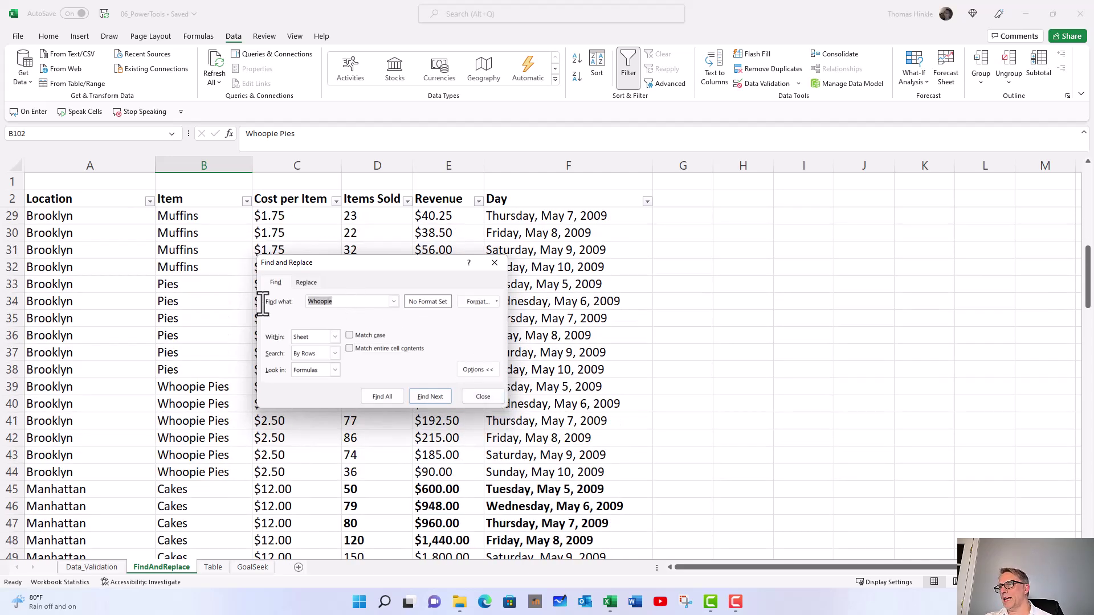
click(342, 303)
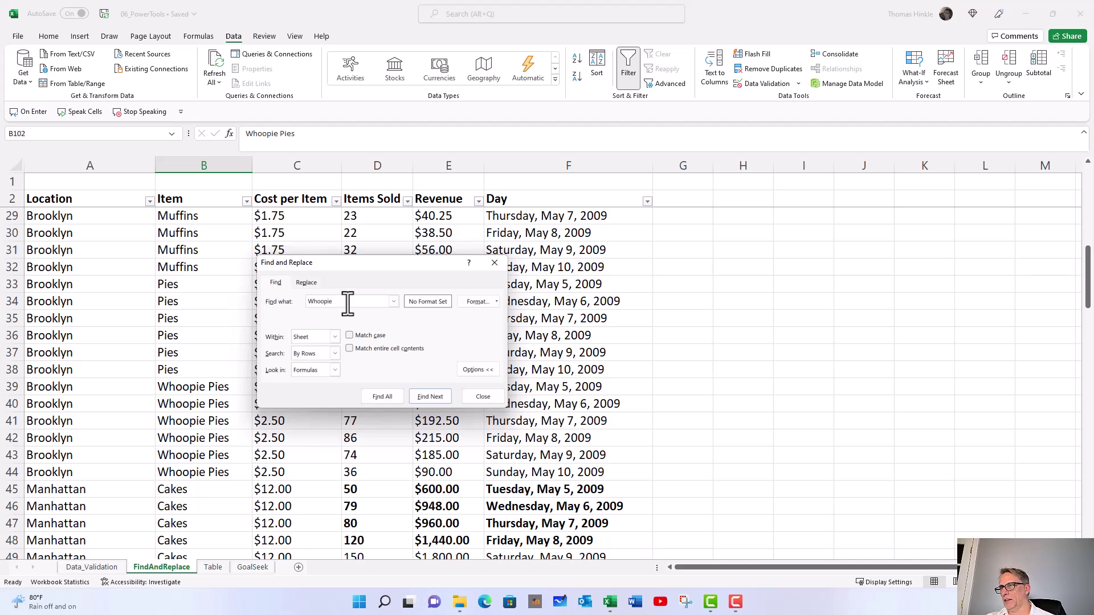
Clear the search text and find Bold-formatted cells, landing on F113.
key(BackSpace)
key(BackSpace)
key(BackSpace)
key(BackSpace)
key(BackSpace)
key(BackSpace)
key(BackSpace)
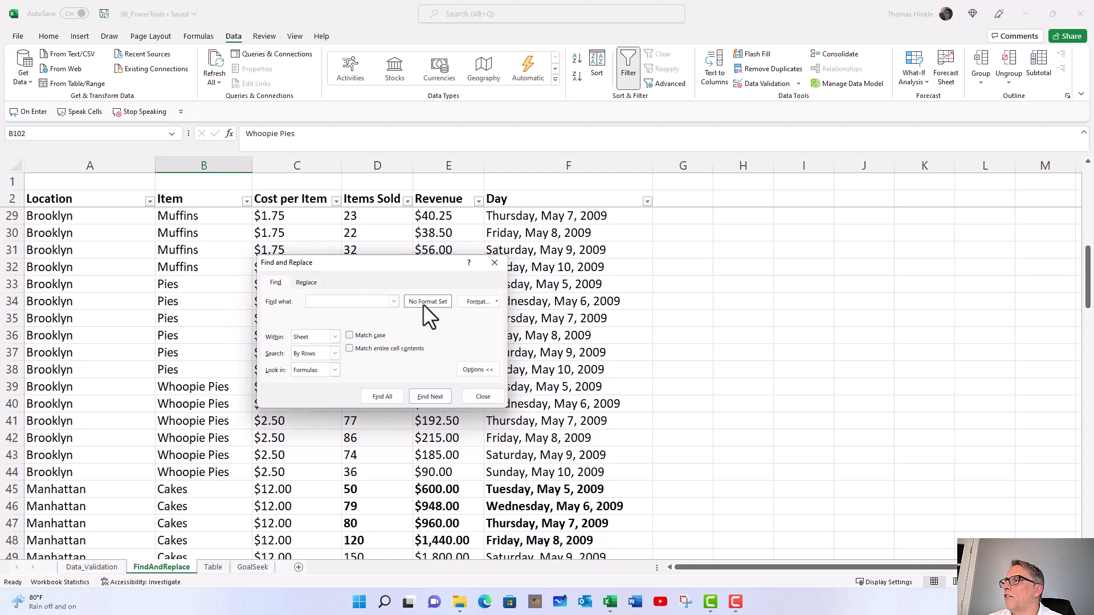
click(473, 301)
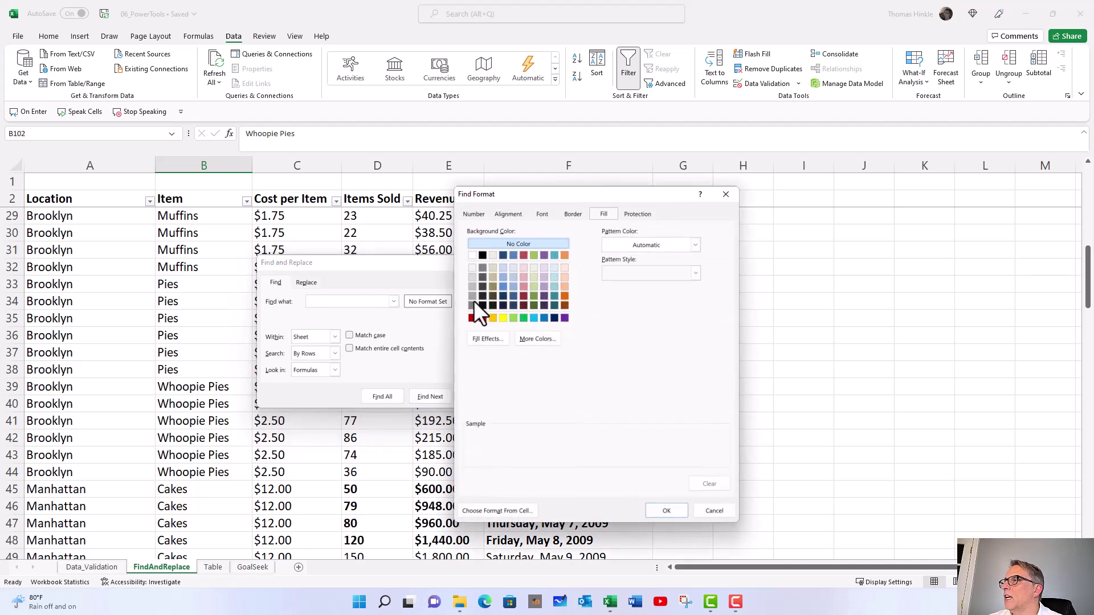
click(543, 216)
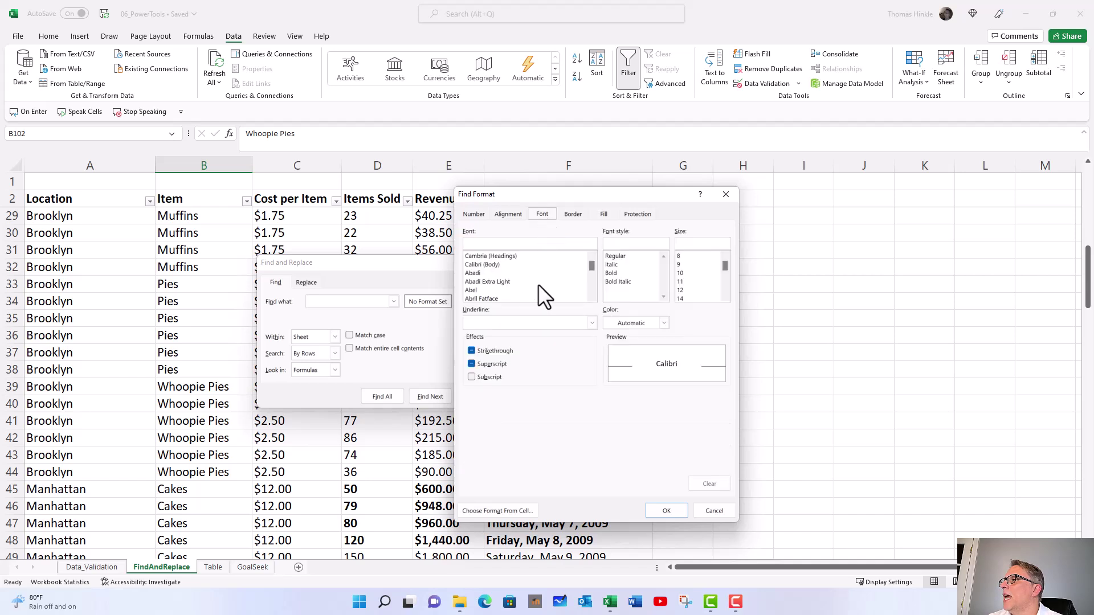
click(613, 273)
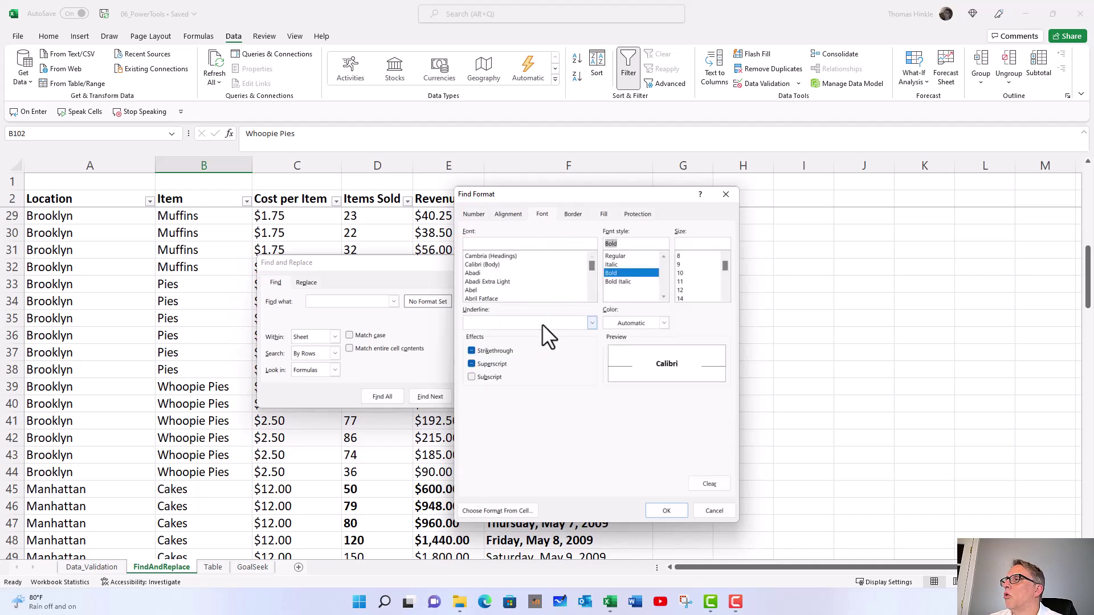
click(665, 510)
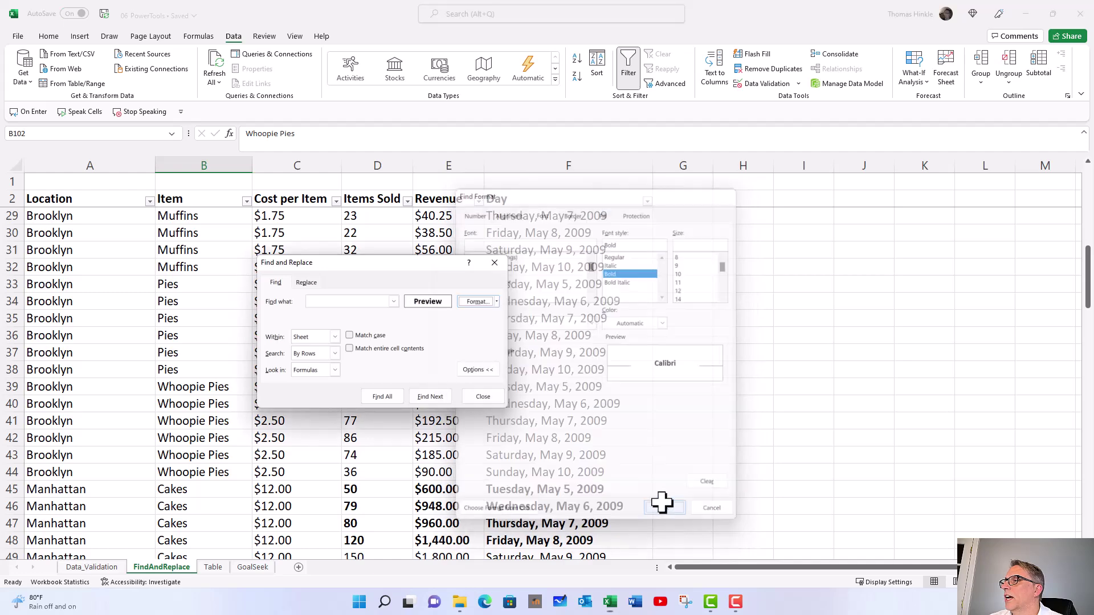
click(418, 398)
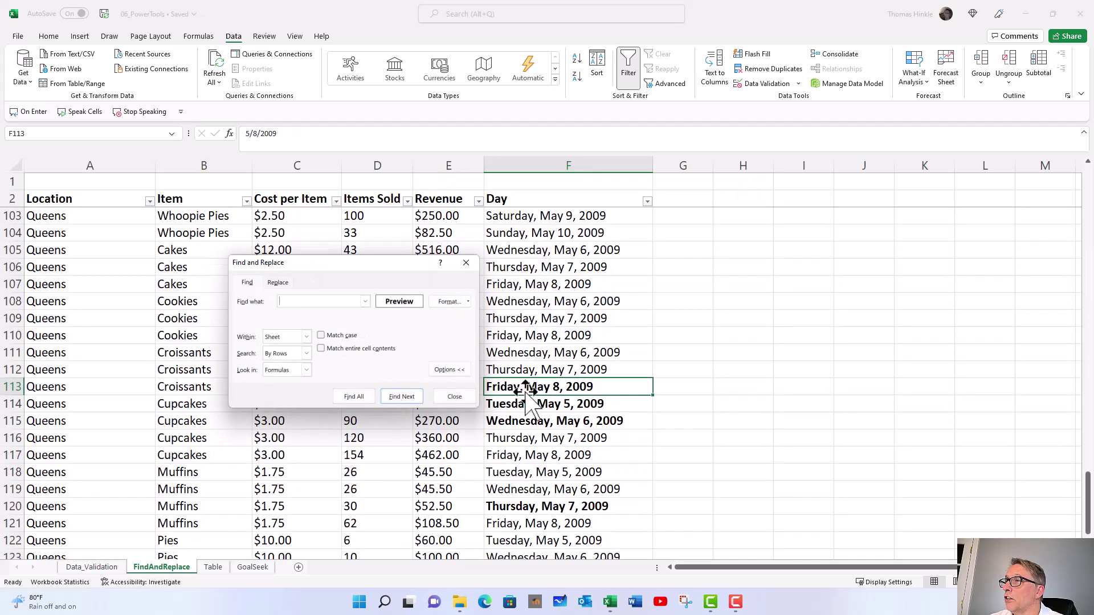
Clear the old 'Queens' replacement text and set the replacement format to Regular font style.
click(282, 281)
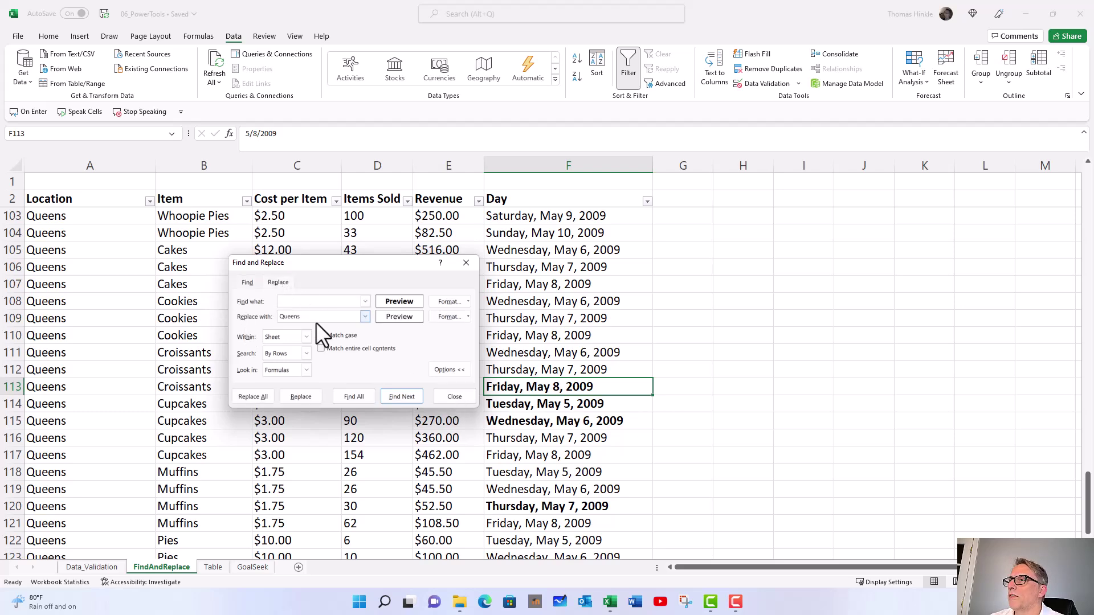
drag(328, 317, 217, 315)
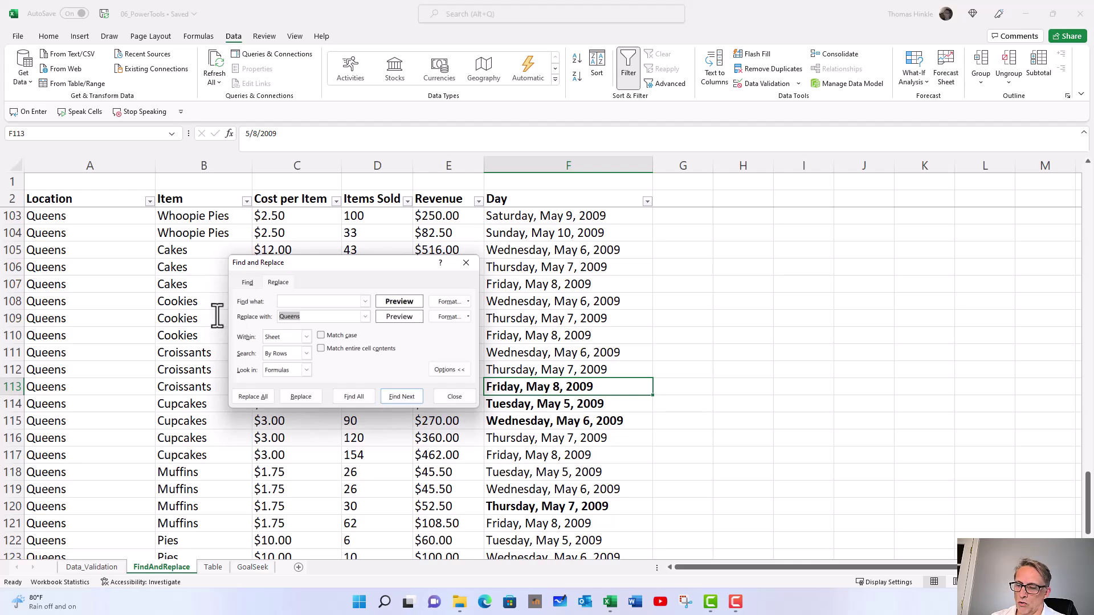
right_click(217, 316)
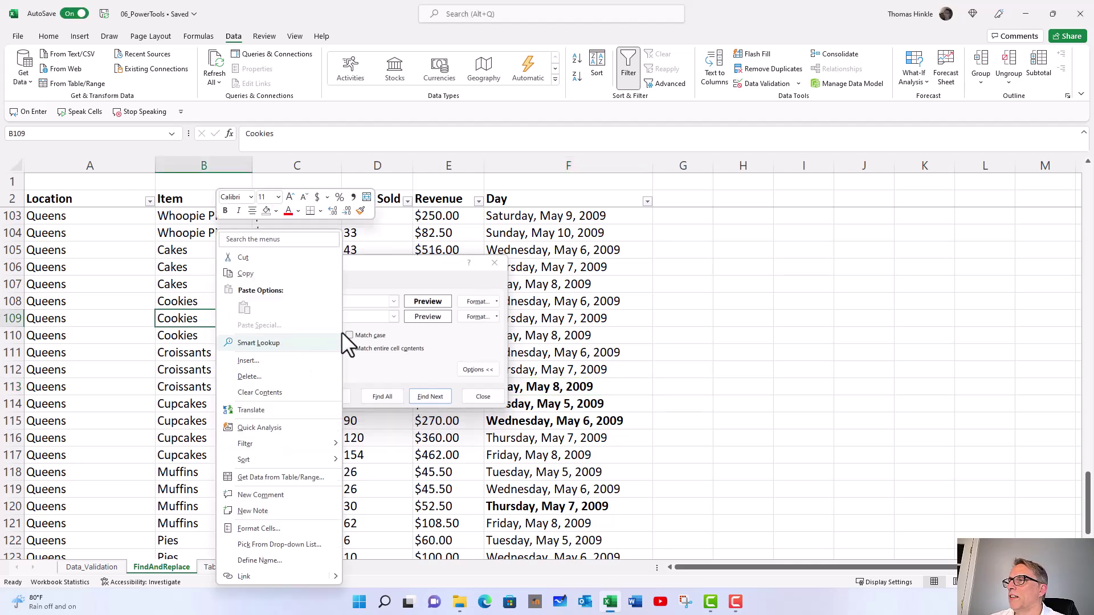
click(398, 265)
click(489, 317)
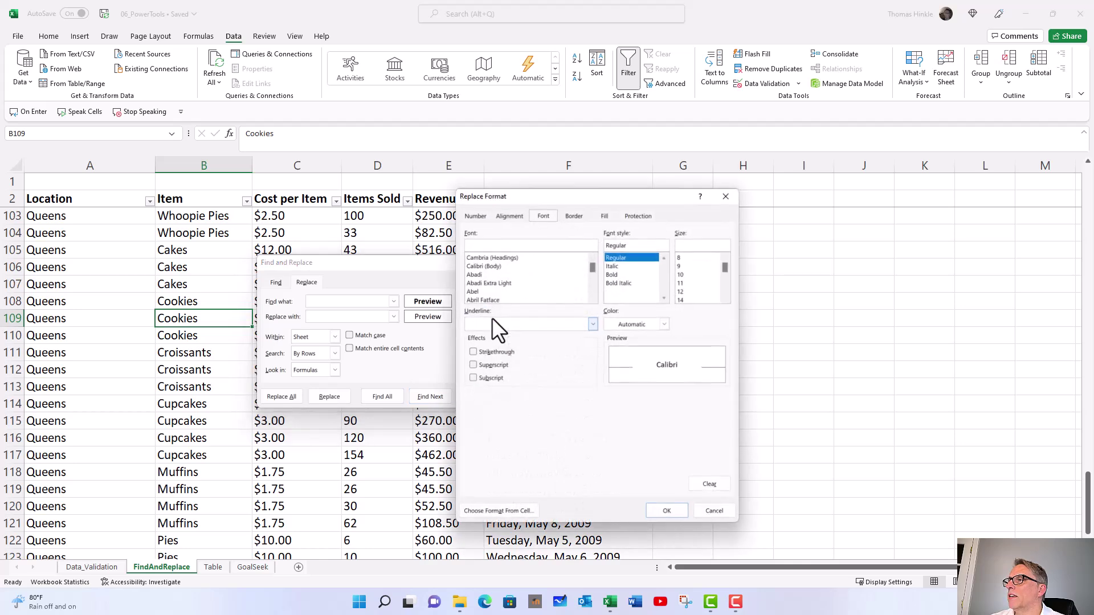
drag(640, 194, 609, 195)
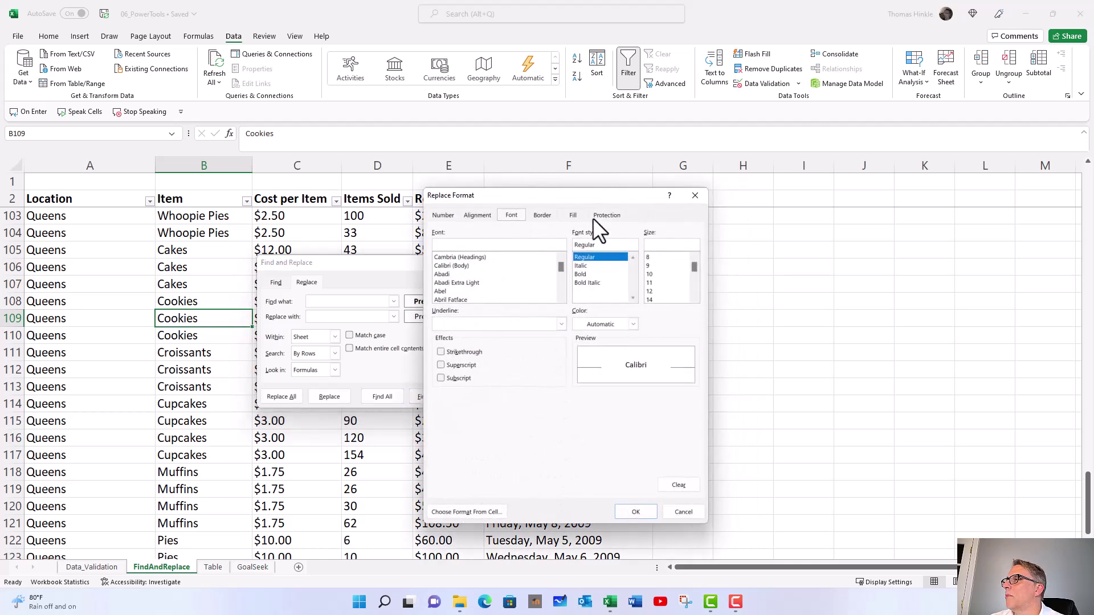
drag(590, 200, 768, 189)
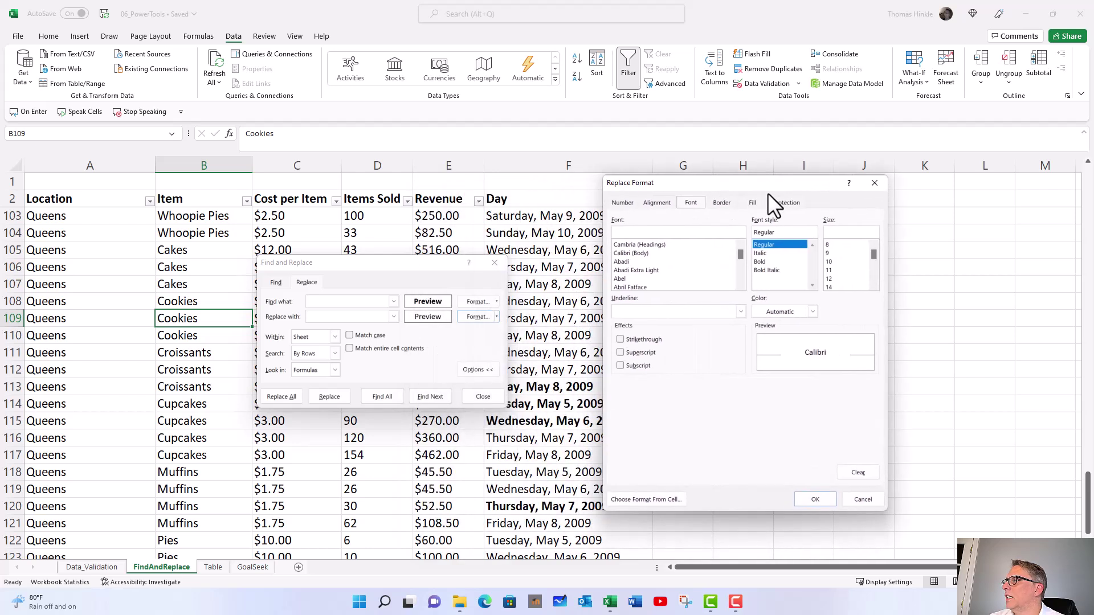
click(763, 241)
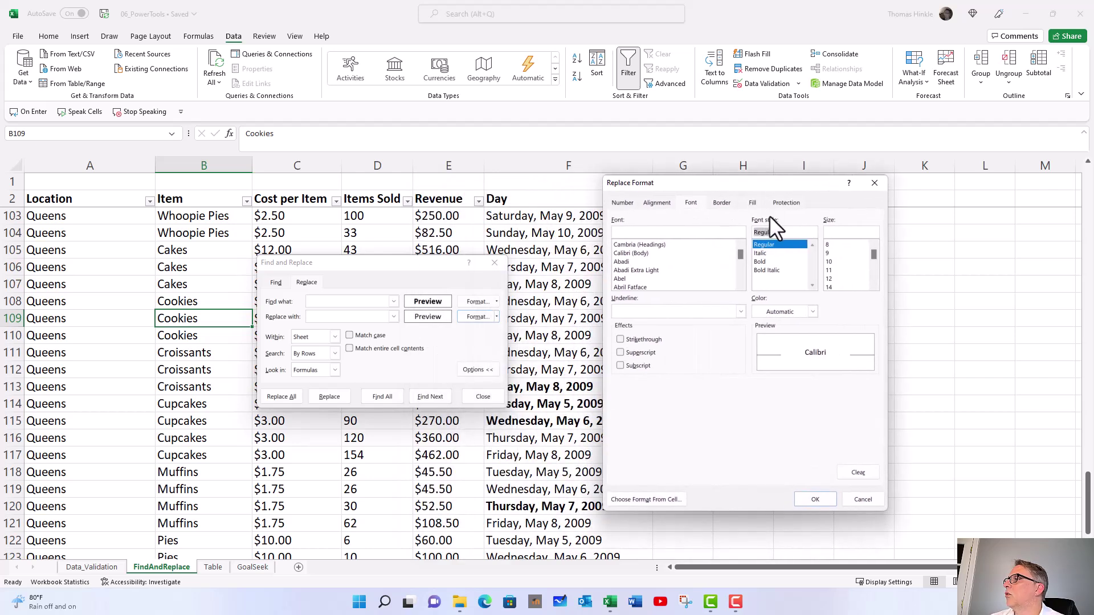
drag(768, 188, 791, 181)
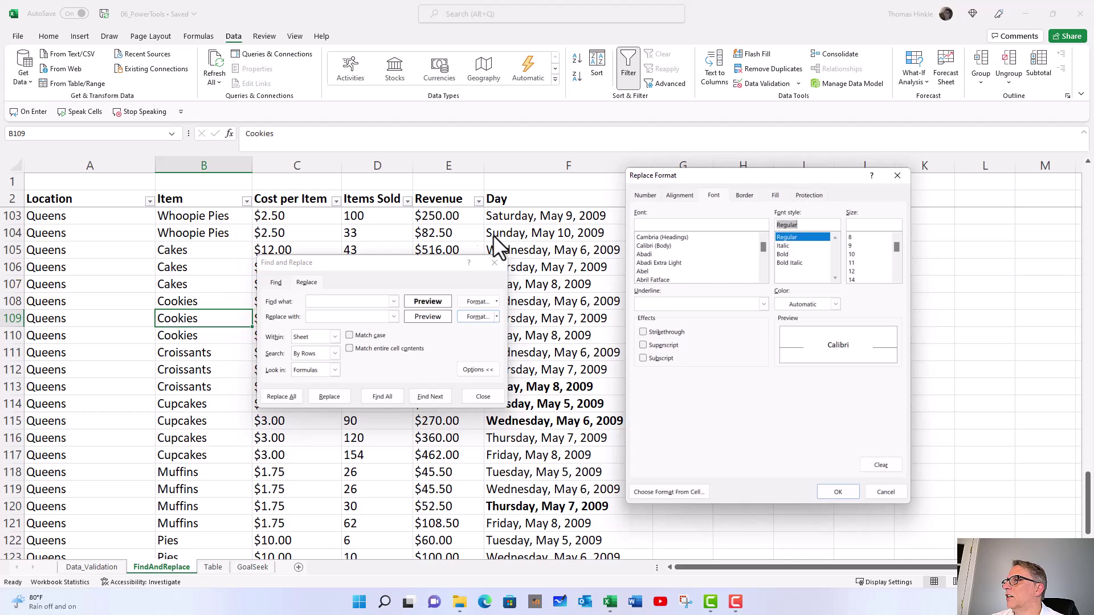
click(837, 492)
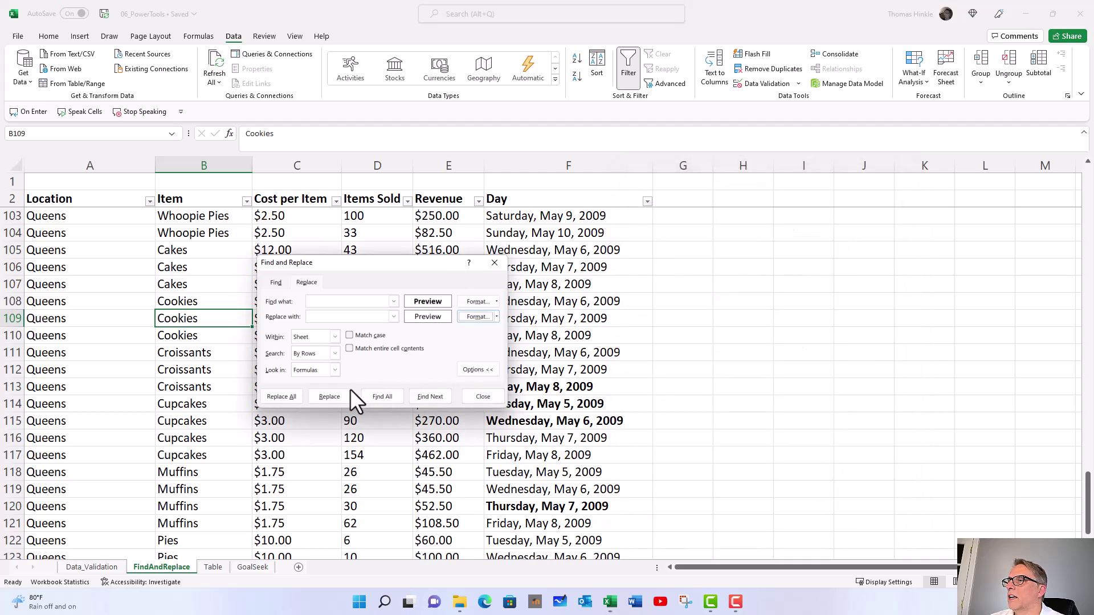
Reset the bold dates in F113–F115 to Regular, then Replace All for 22 cells.
click(423, 397)
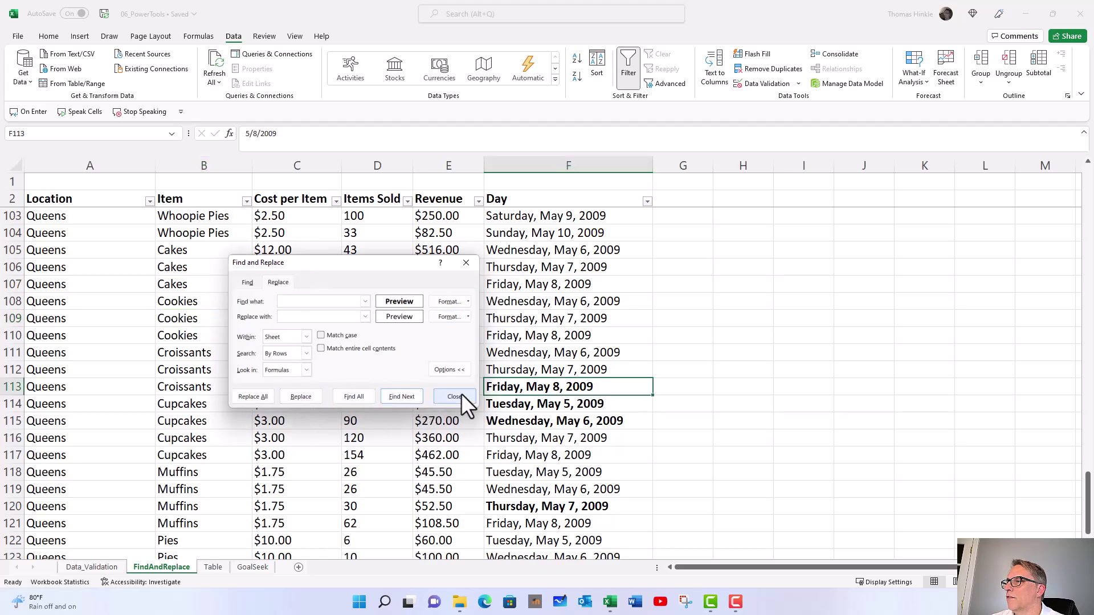
click(299, 396)
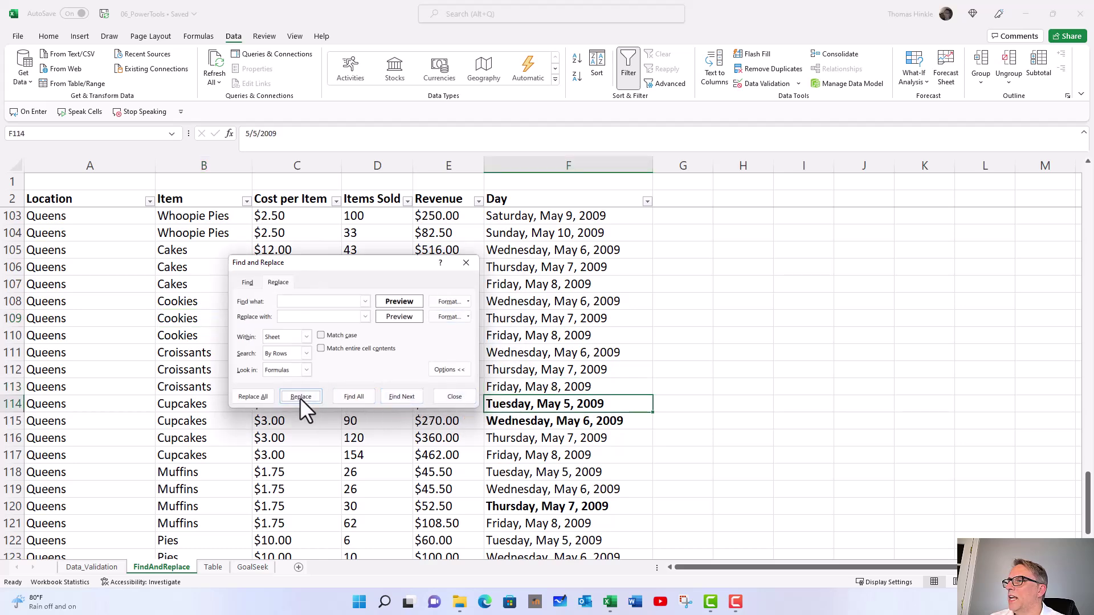
click(300, 397)
click(300, 398)
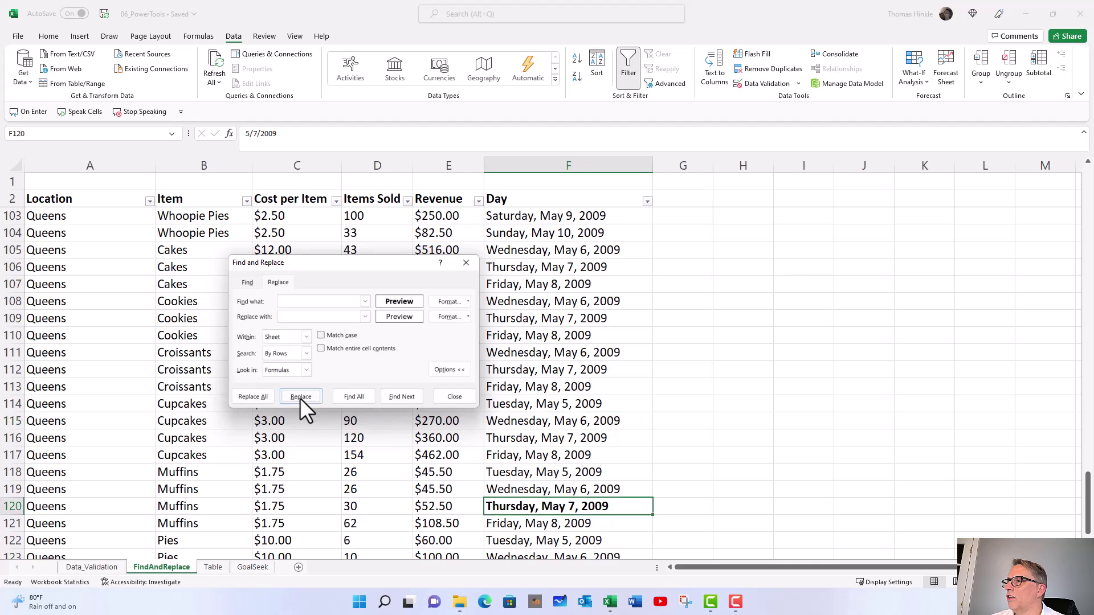
click(263, 394)
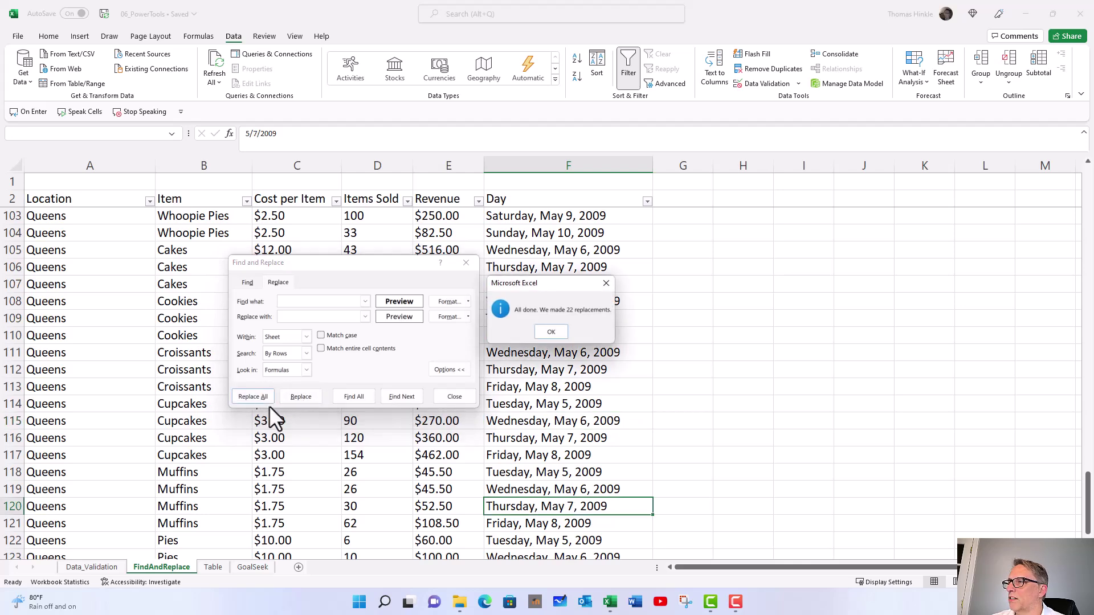
click(544, 336)
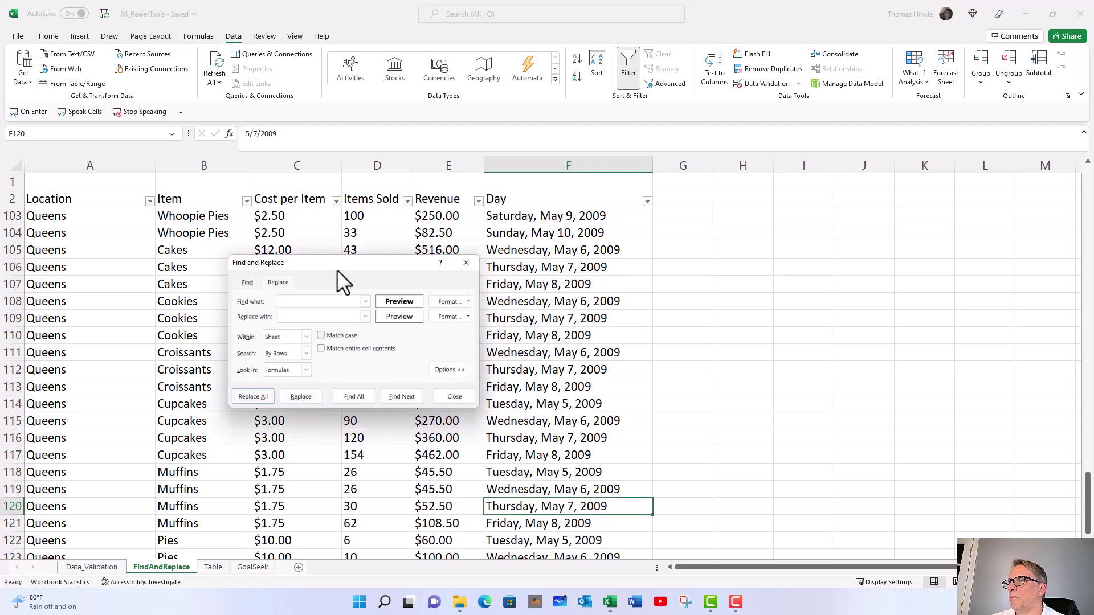
drag(337, 269, 397, 261)
Fill the Cookies cells B9:B14 yellow using Home > Fill Color.
scroll(226, 303, up, 3)
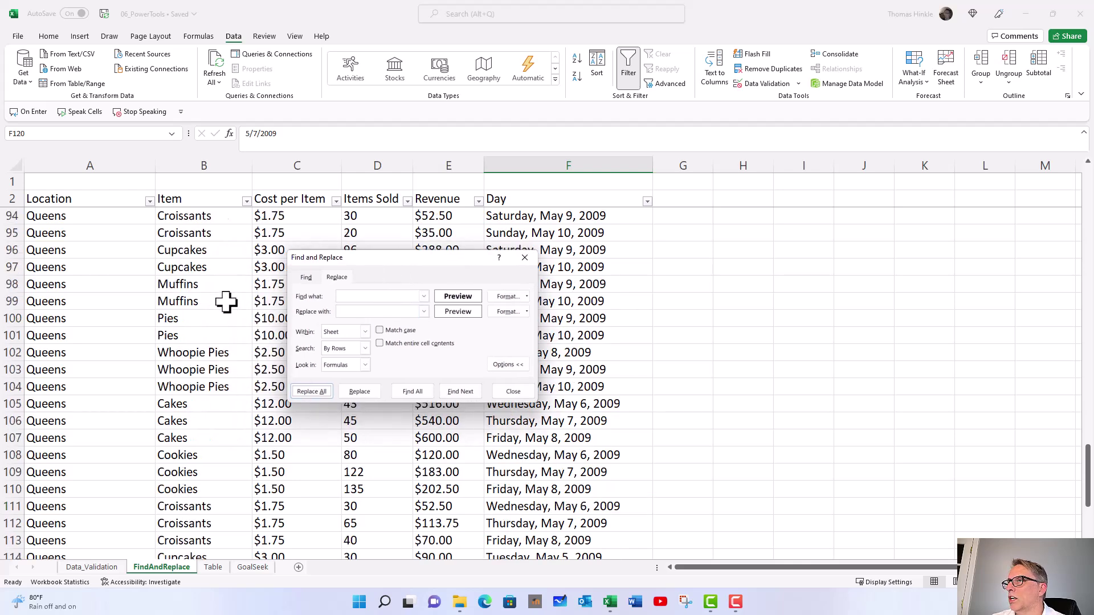
scroll(226, 302, up, 20)
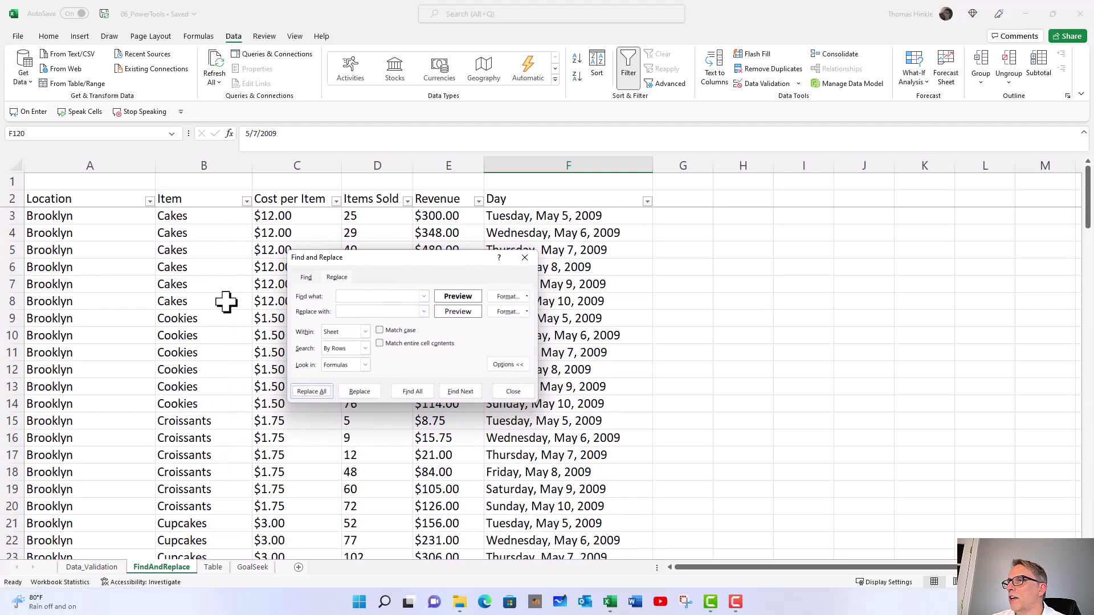
drag(216, 313, 210, 401)
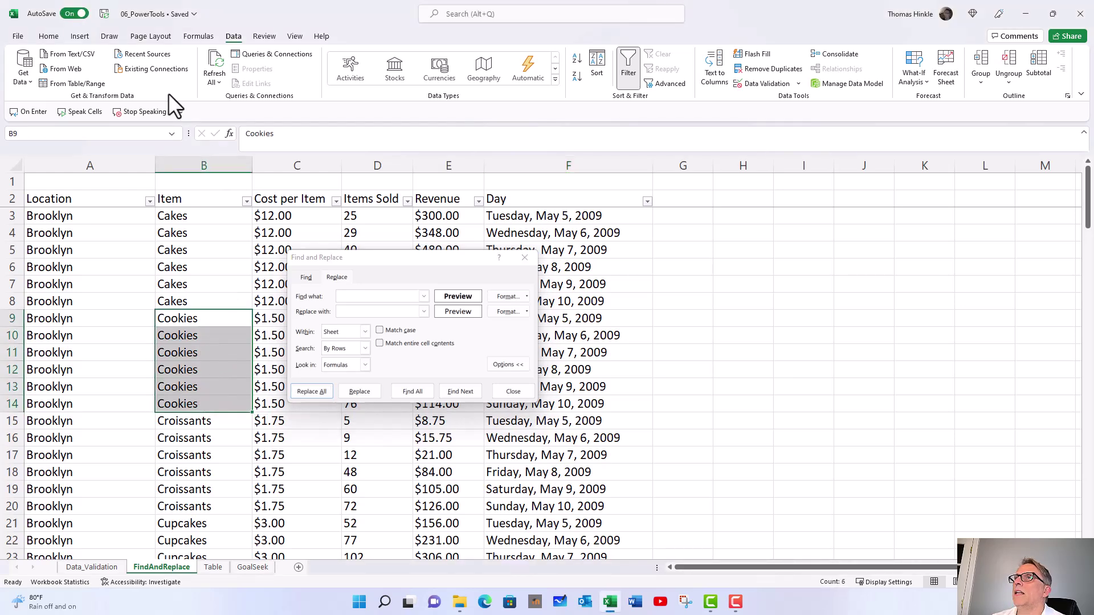
click(49, 36)
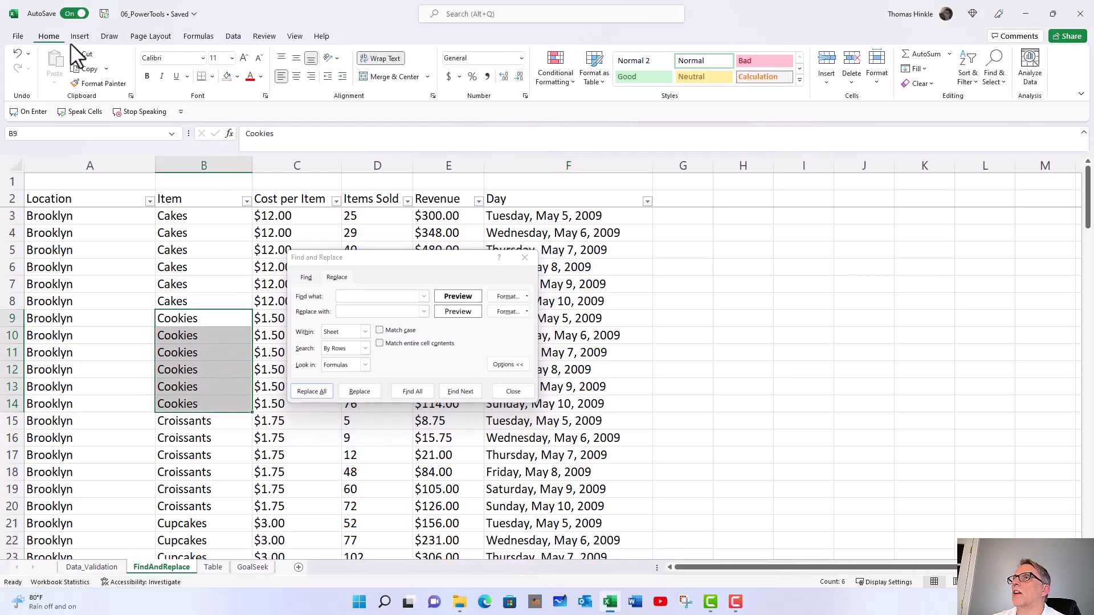
click(238, 78)
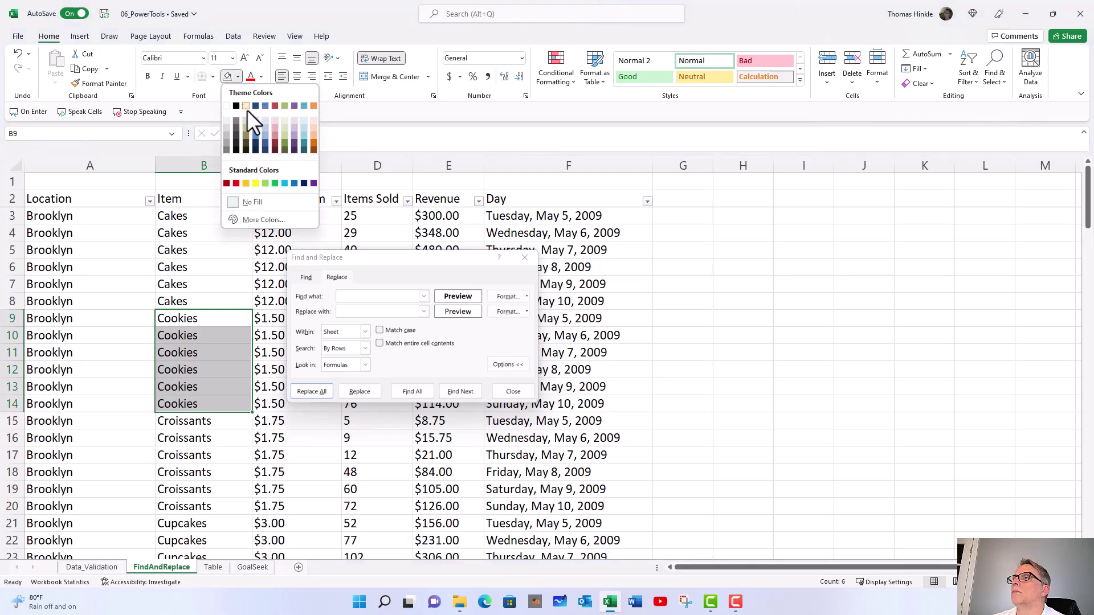
click(254, 184)
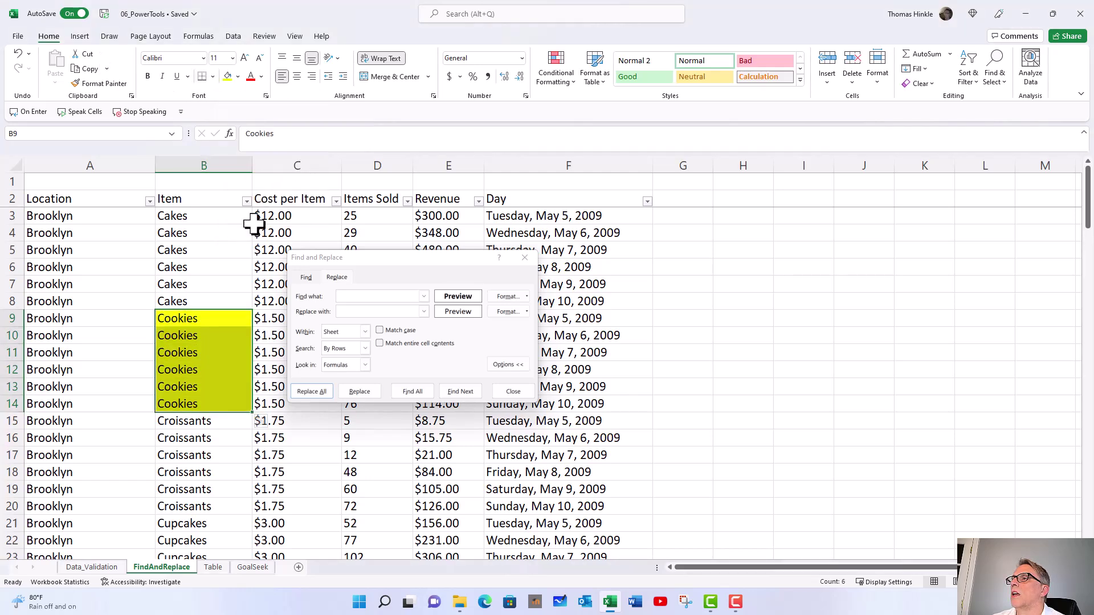
click(232, 351)
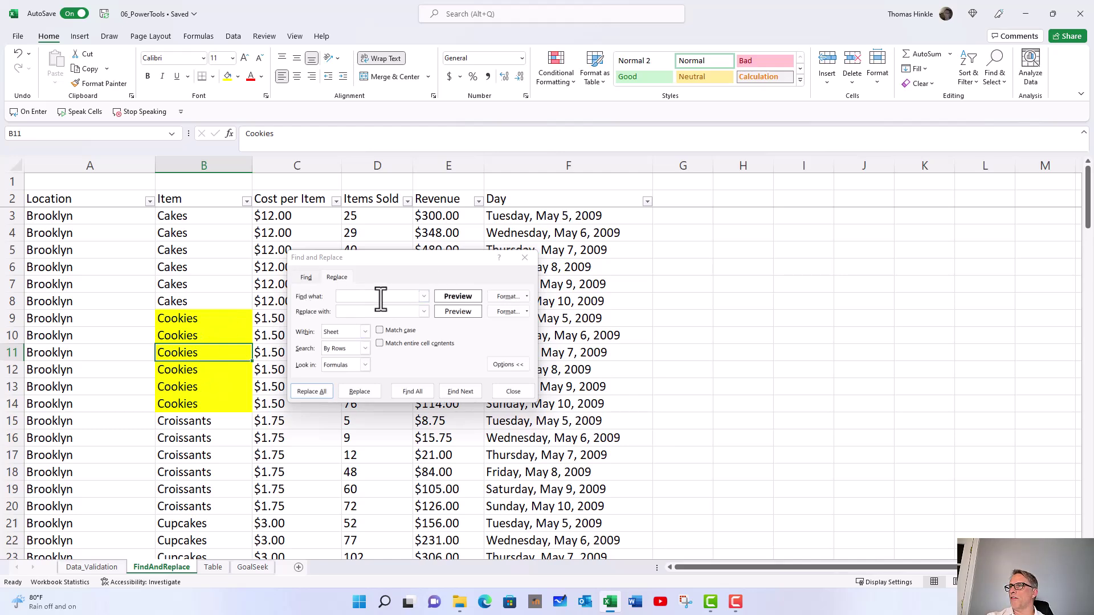
Set the Find what format to Regular font style with a Yellow fill.
click(516, 296)
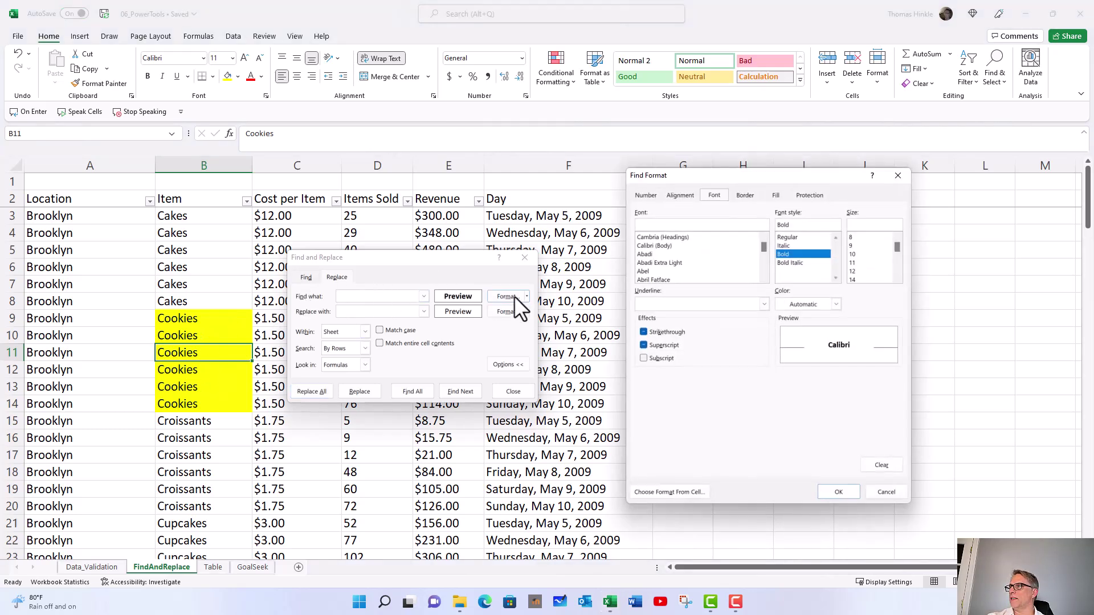
drag(798, 178, 752, 183)
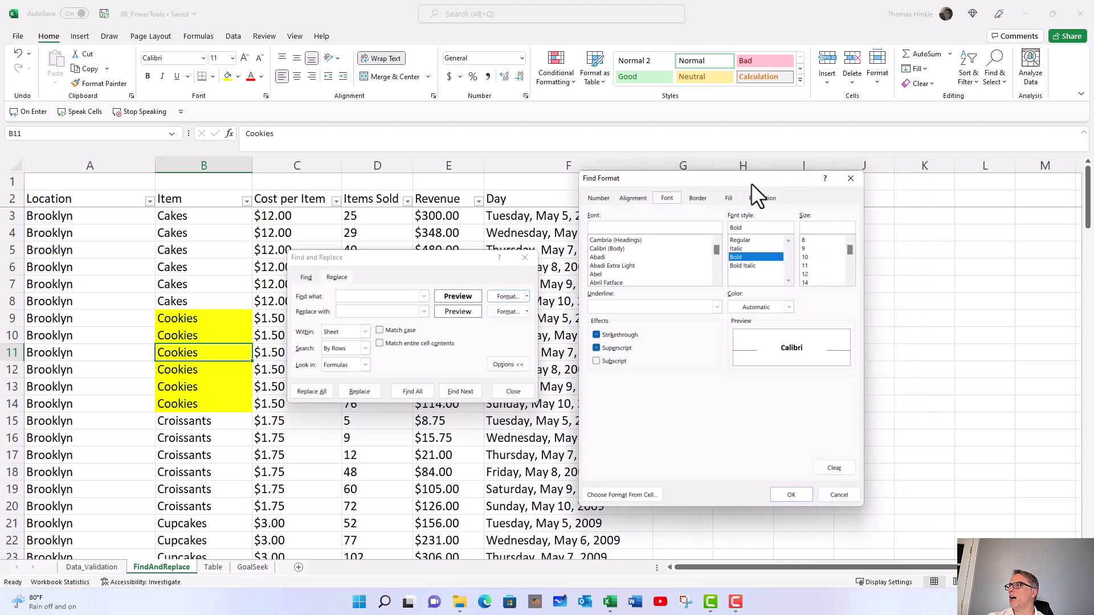
click(740, 240)
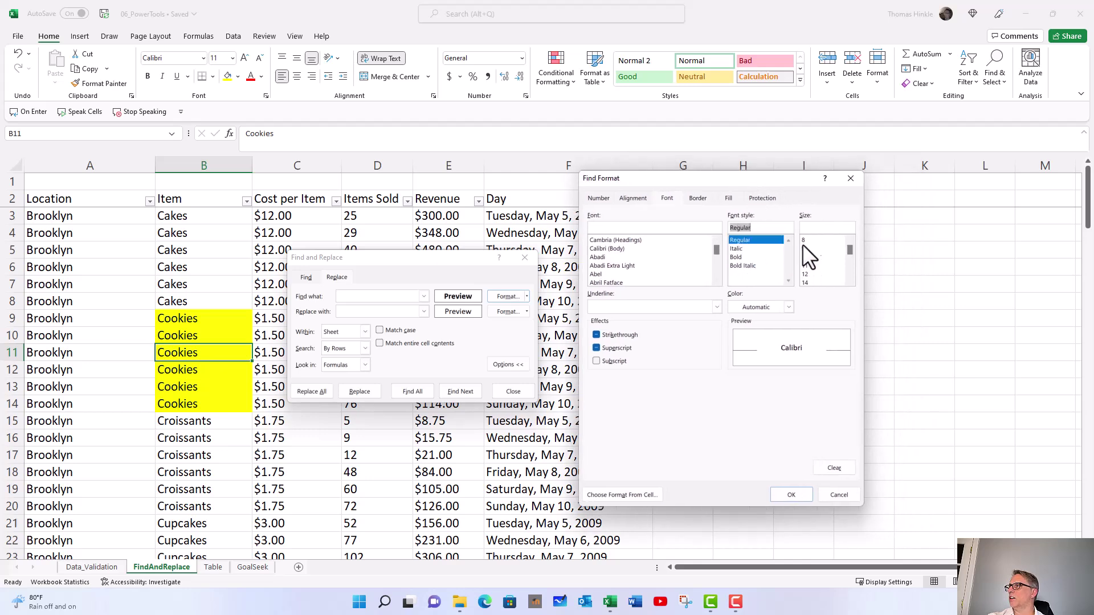
click(732, 200)
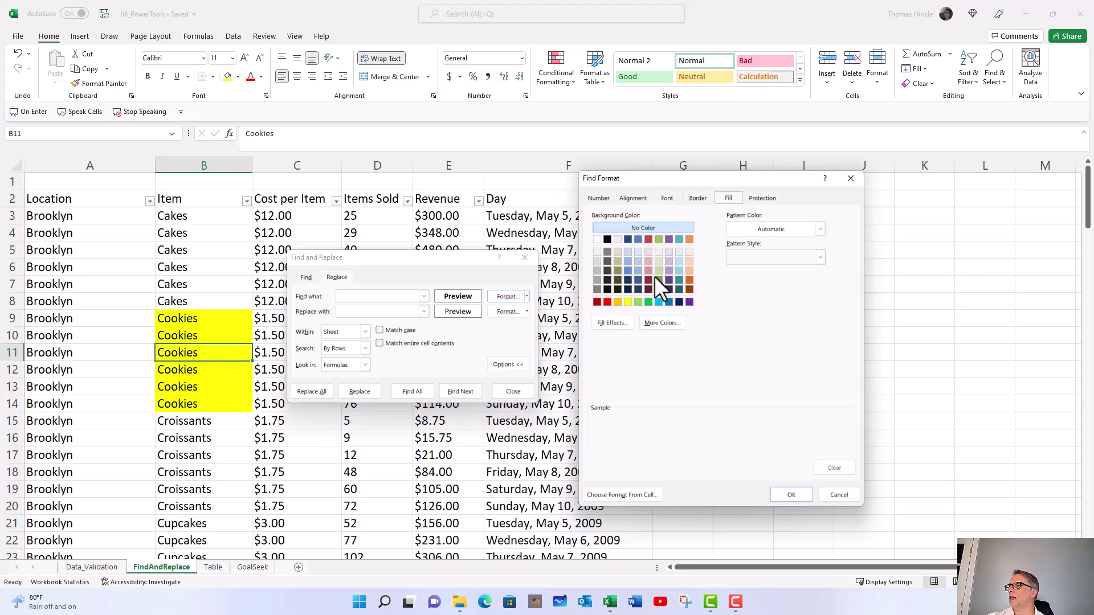
click(628, 302)
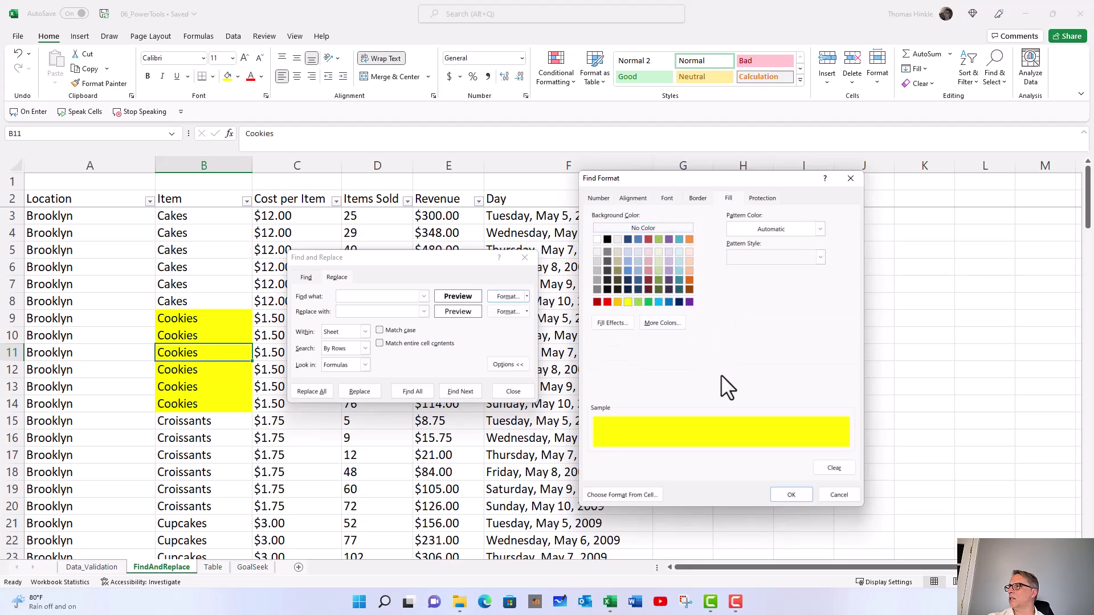
click(790, 494)
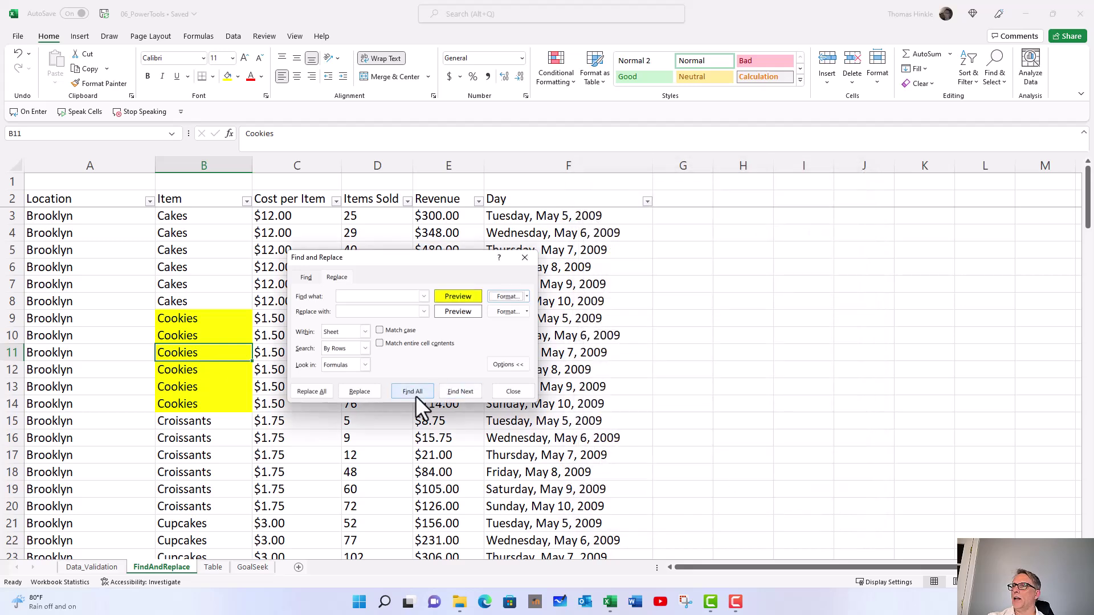
Jump to the next yellow Cookies cell, B12, and open the replacement format settings.
click(460, 392)
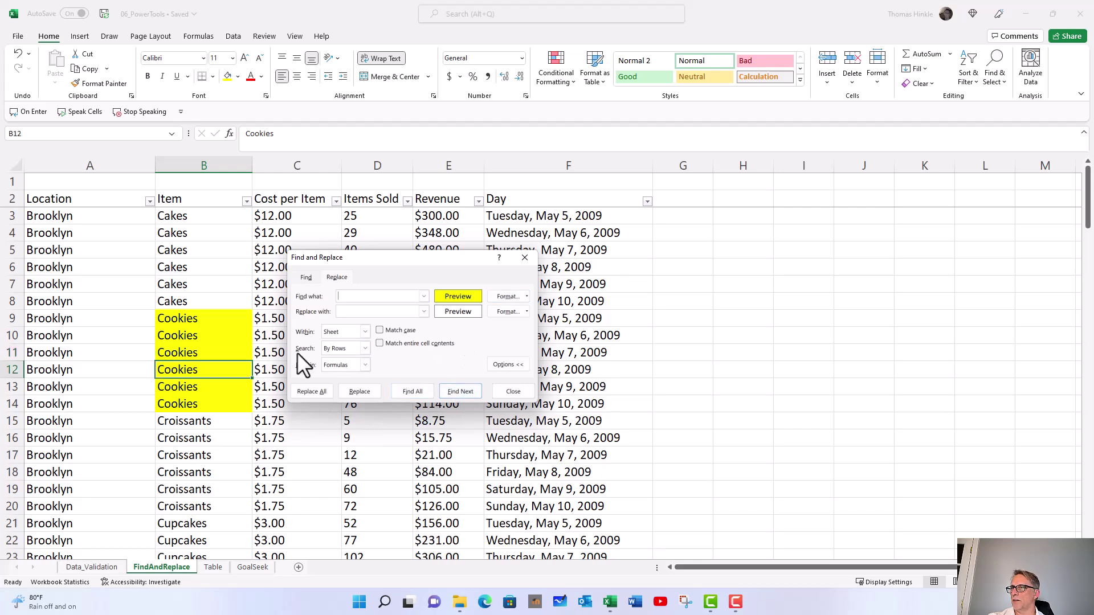
click(525, 311)
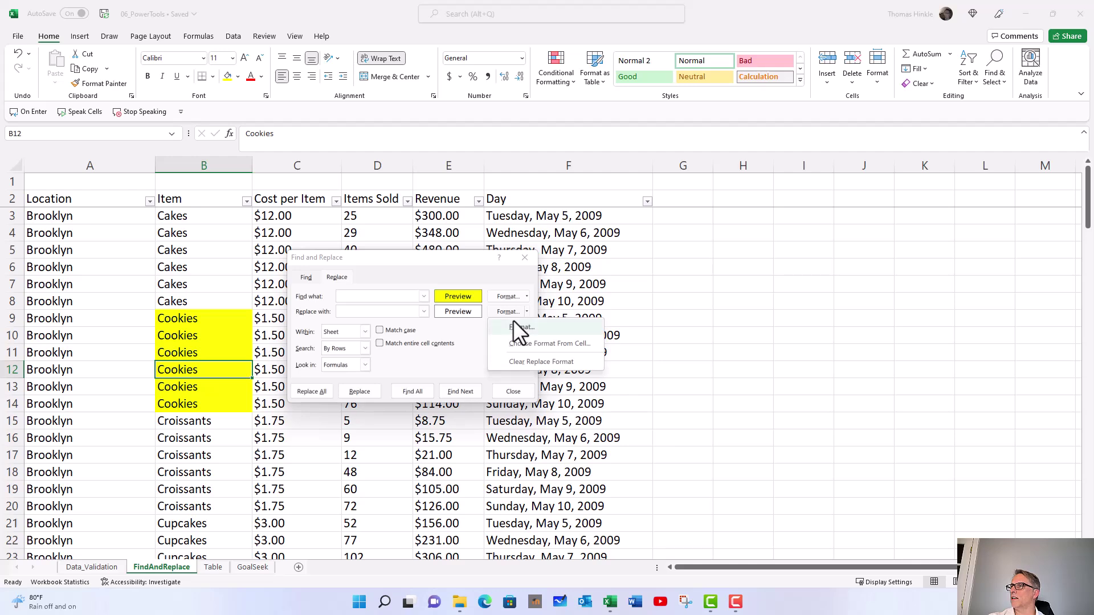
click(520, 329)
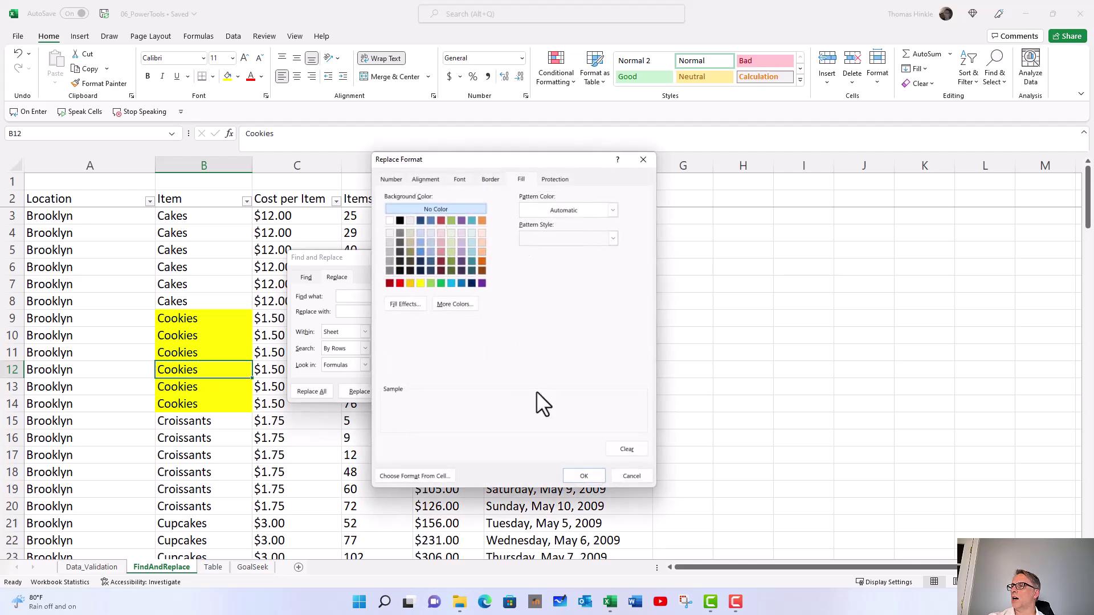
Confirm No Color fill, then clear yellow from B12, B13 and the remaining 4 Cookies cells.
click(576, 473)
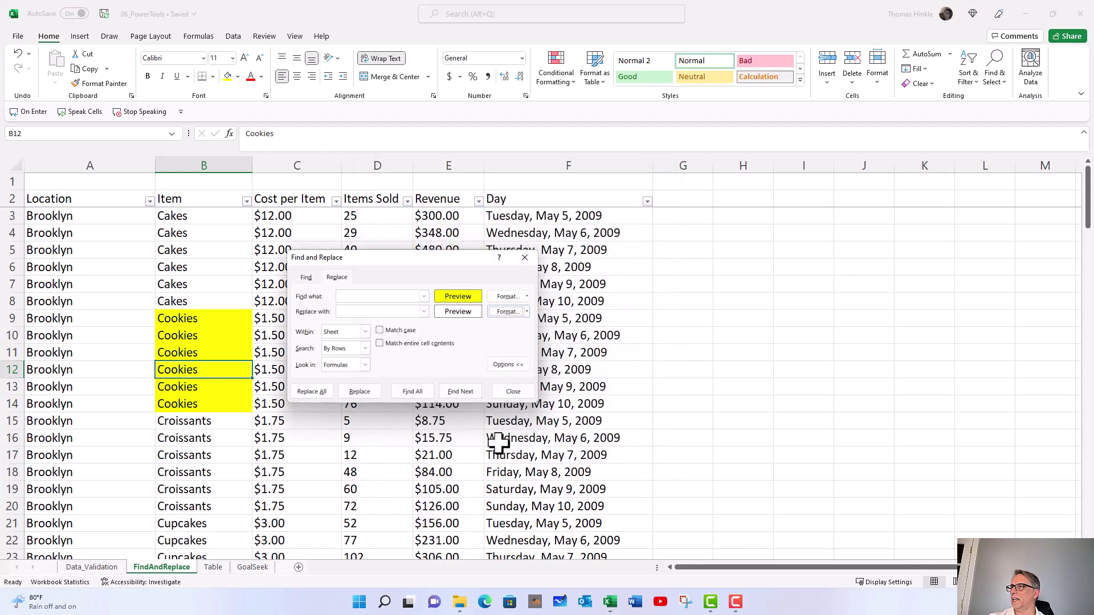
click(364, 391)
click(364, 391)
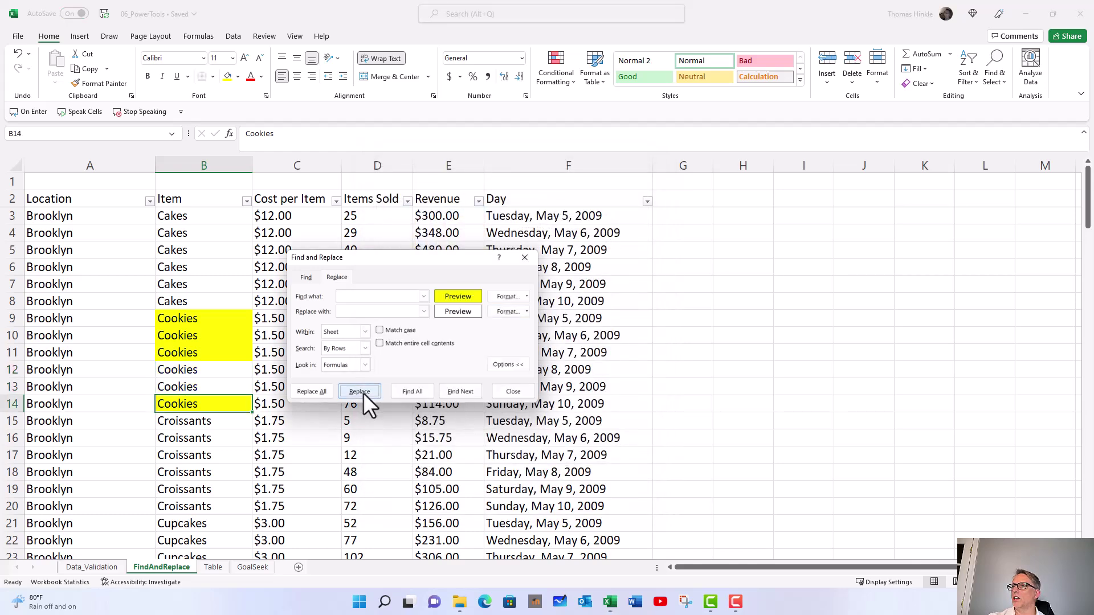
click(319, 392)
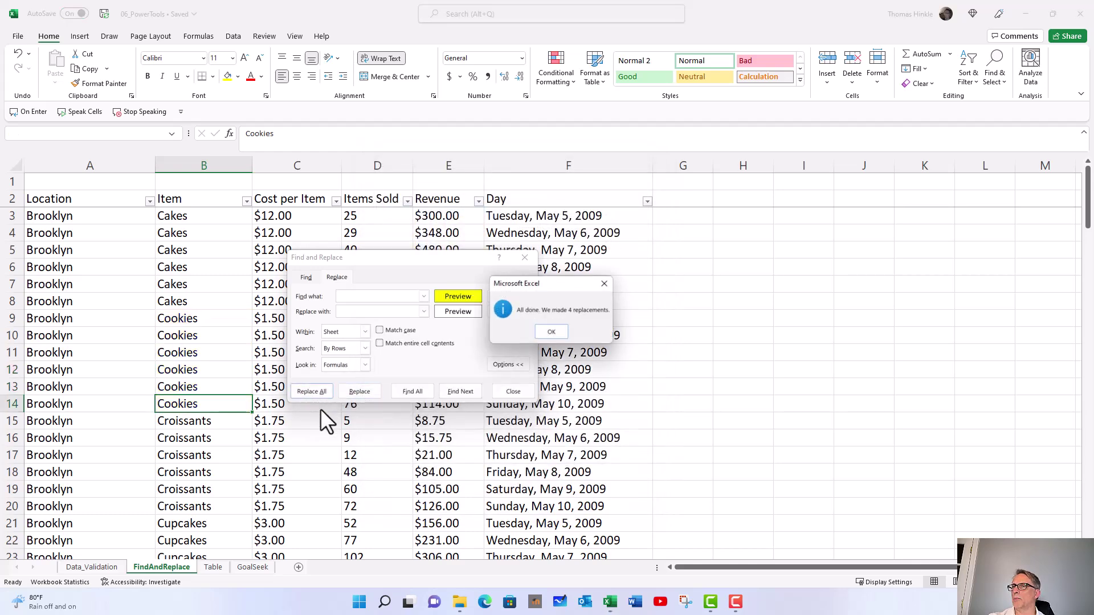
click(551, 332)
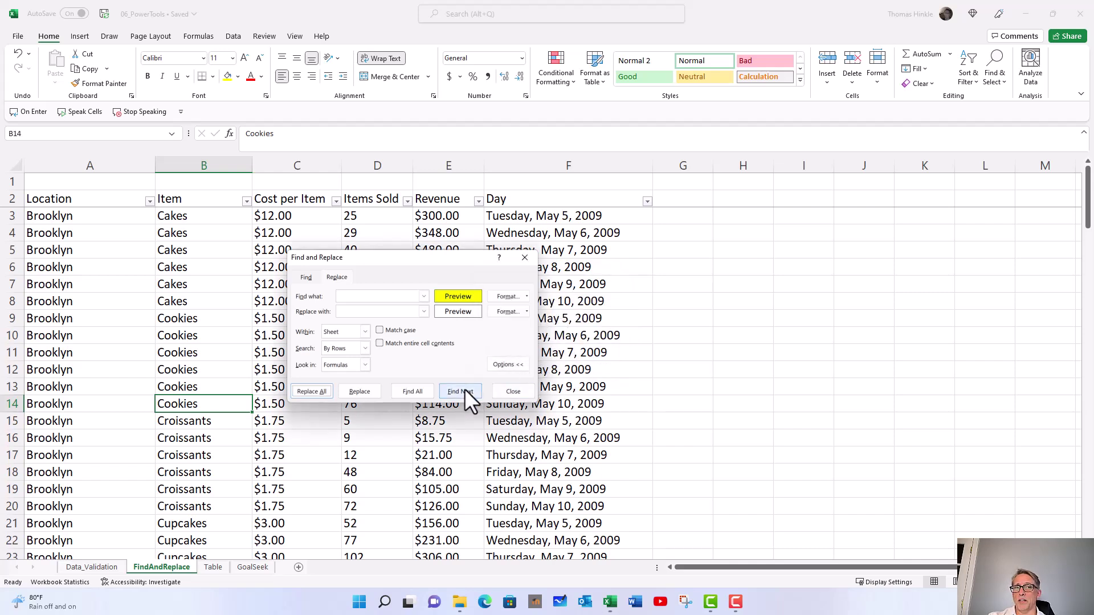